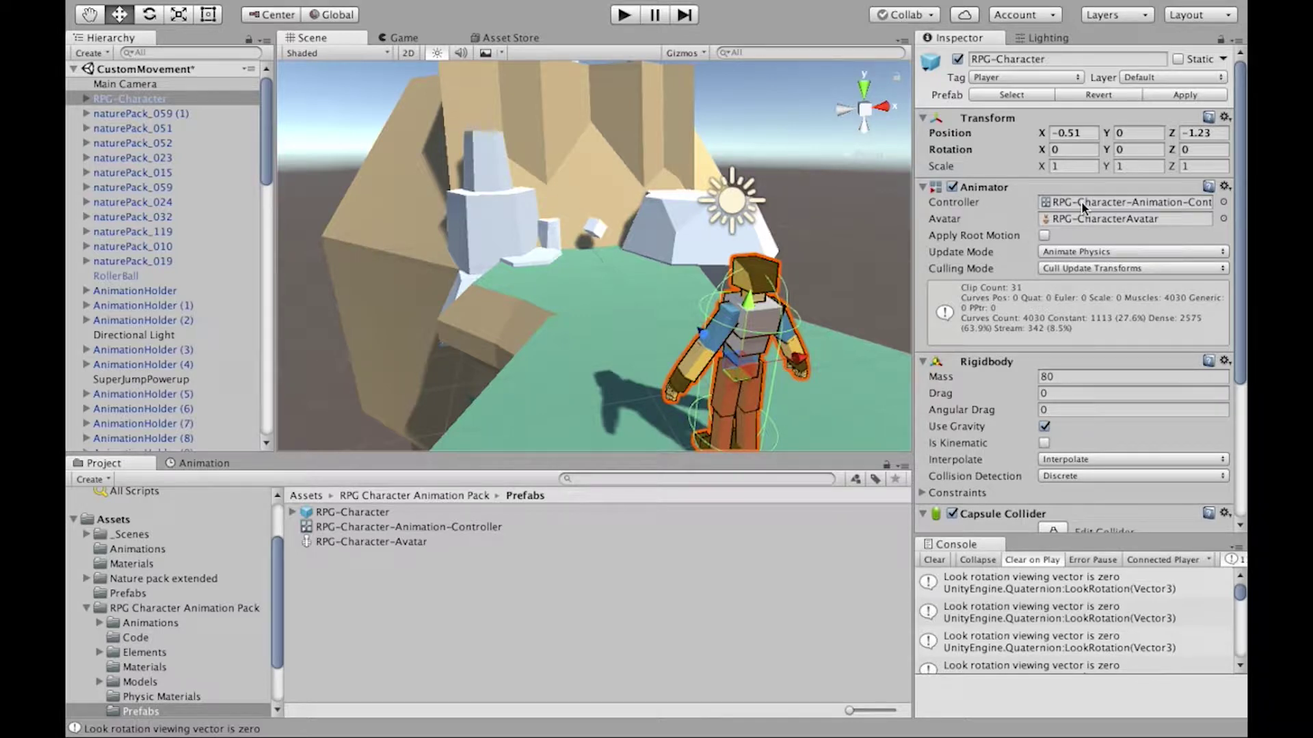
Open the RPG-Character's assigned animation controller in the Animator and frame all of its Base Layer states.
double_click(1080, 199)
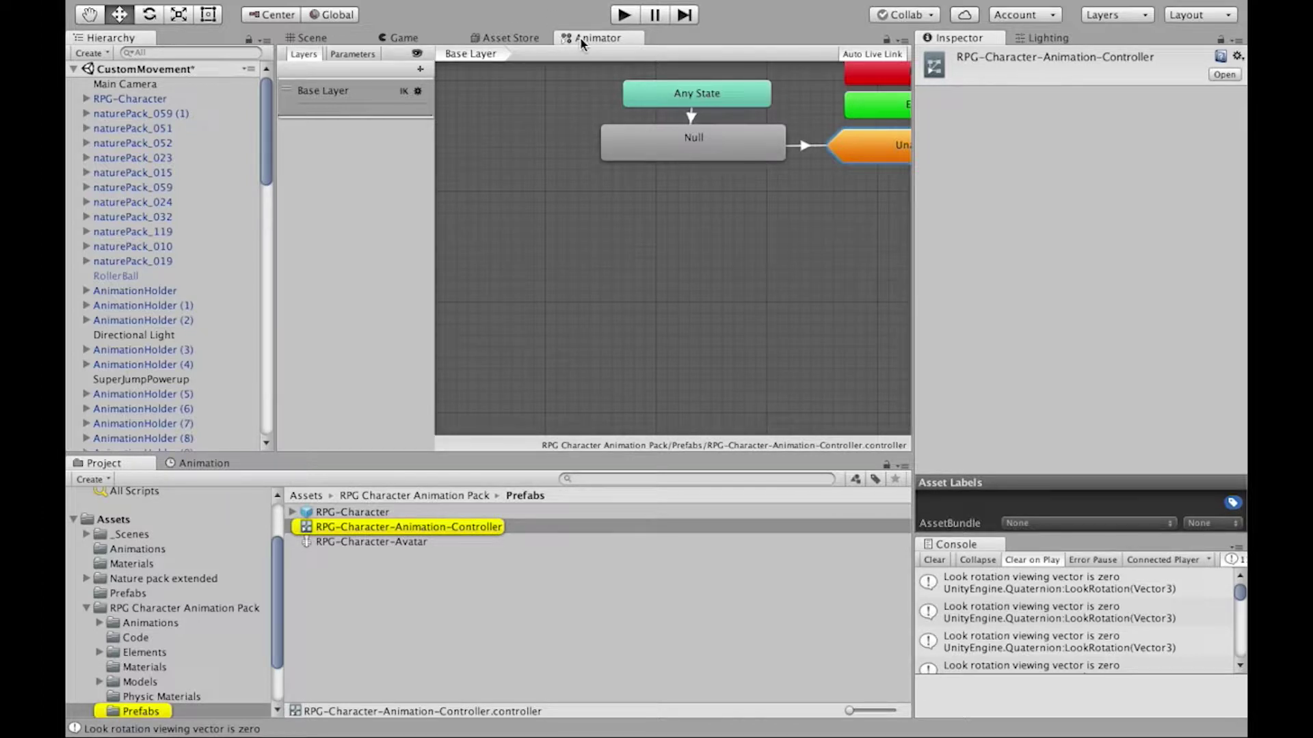
key(a)
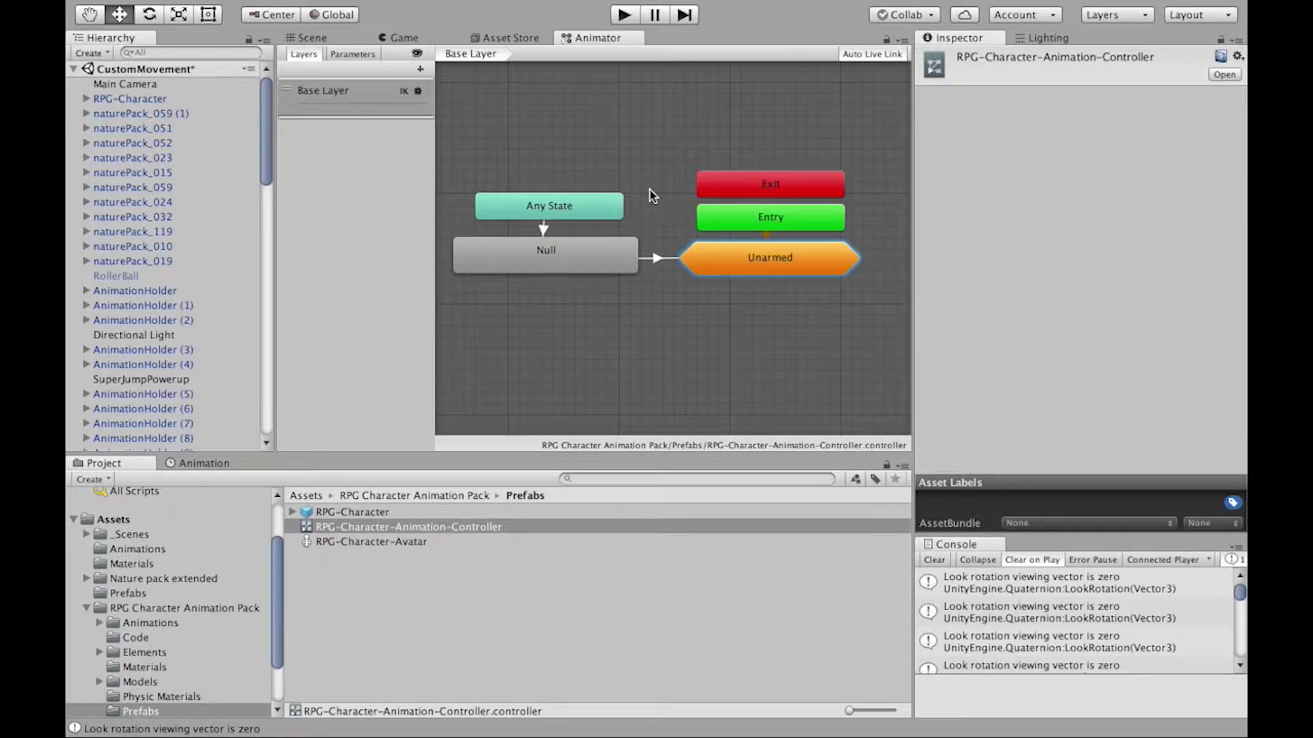
key(shift+space)
key(shift+space)
key(shift+space)
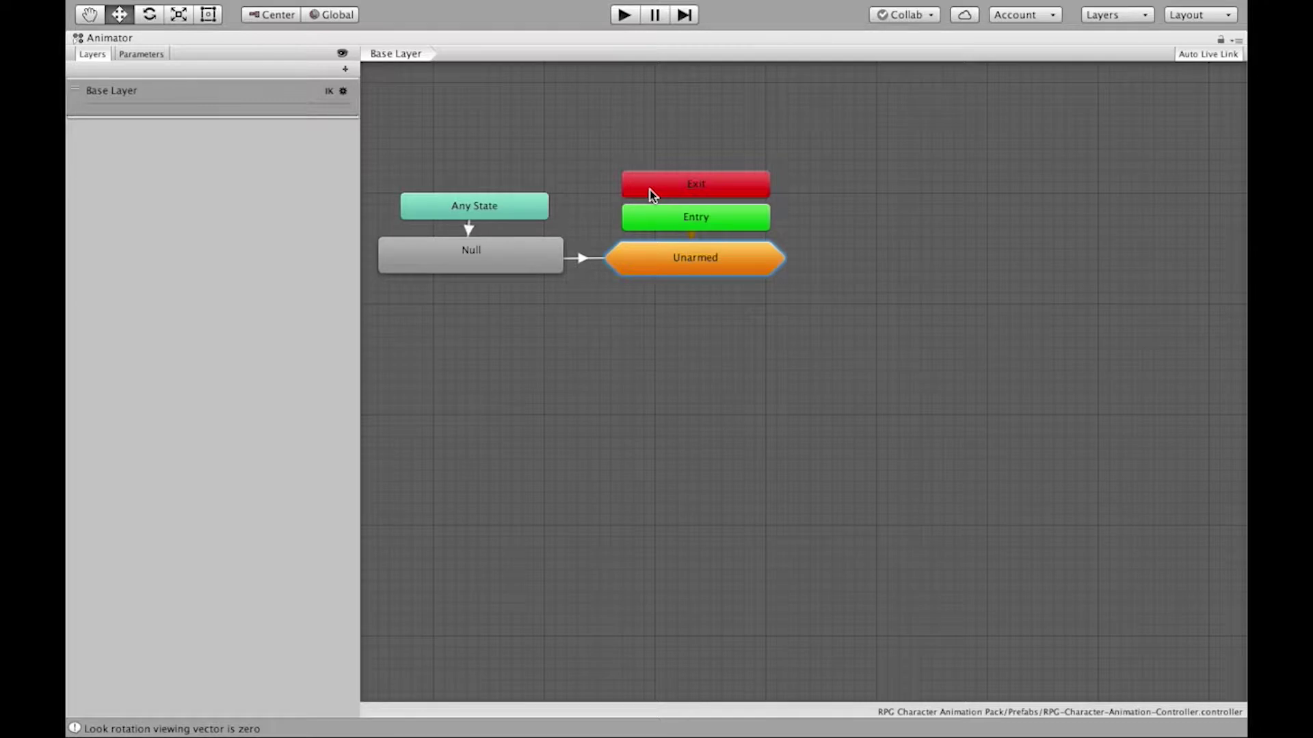
key(super+space)
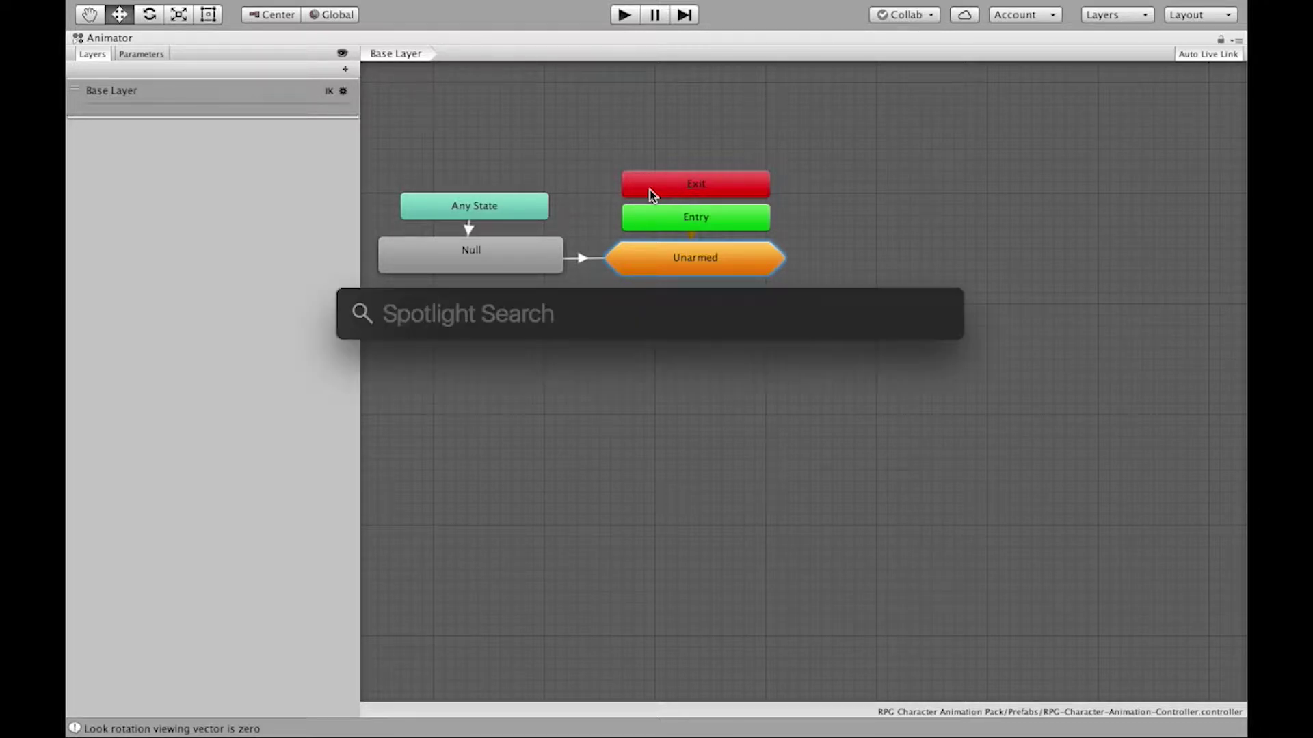
key(Escape)
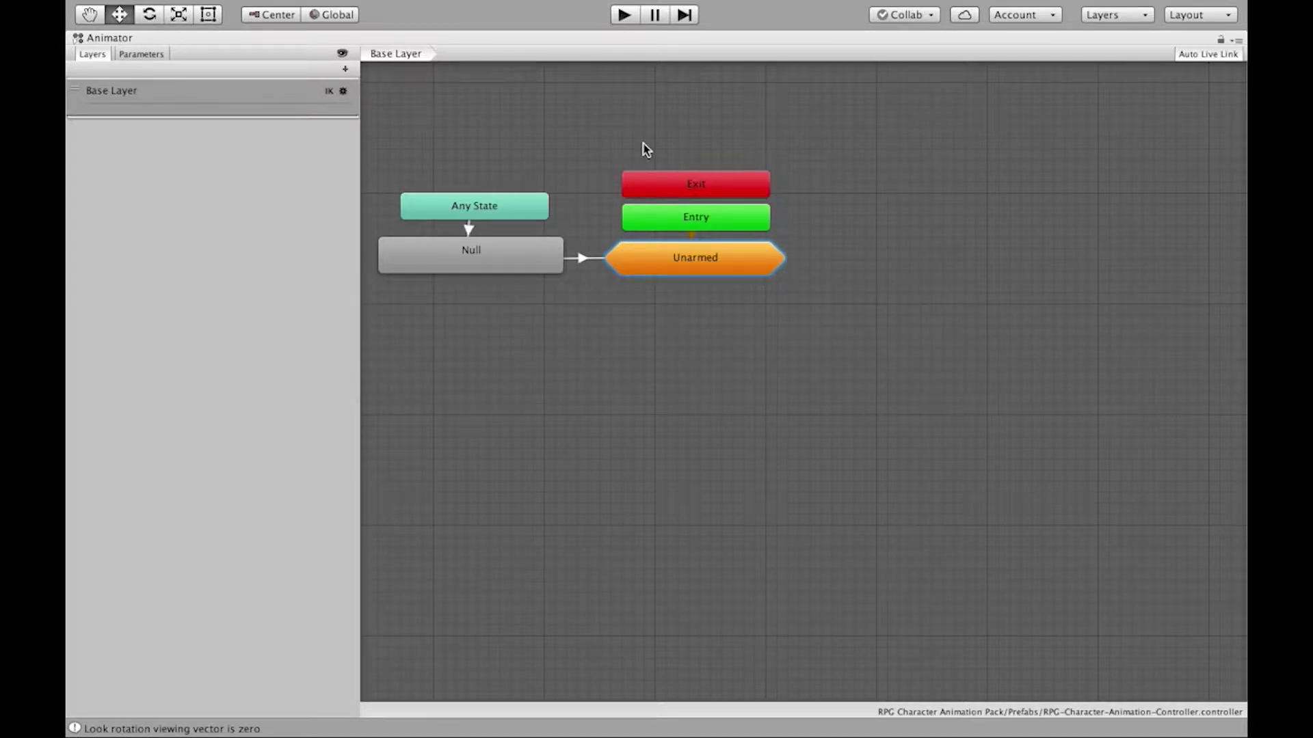
key(shift+space)
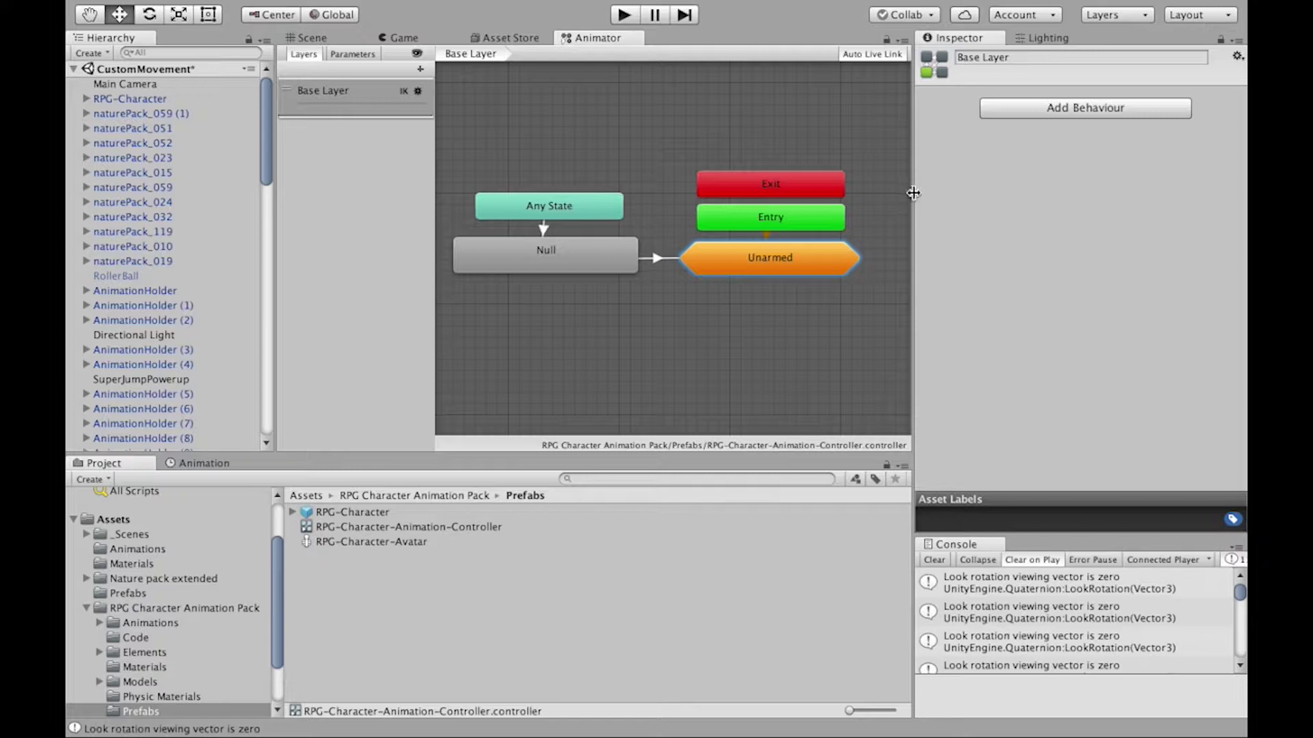
Enlarge the Animator view by shrinking the neighbouring Inspector, Project and Hierarchy areas.
drag(914, 199, 1012, 200)
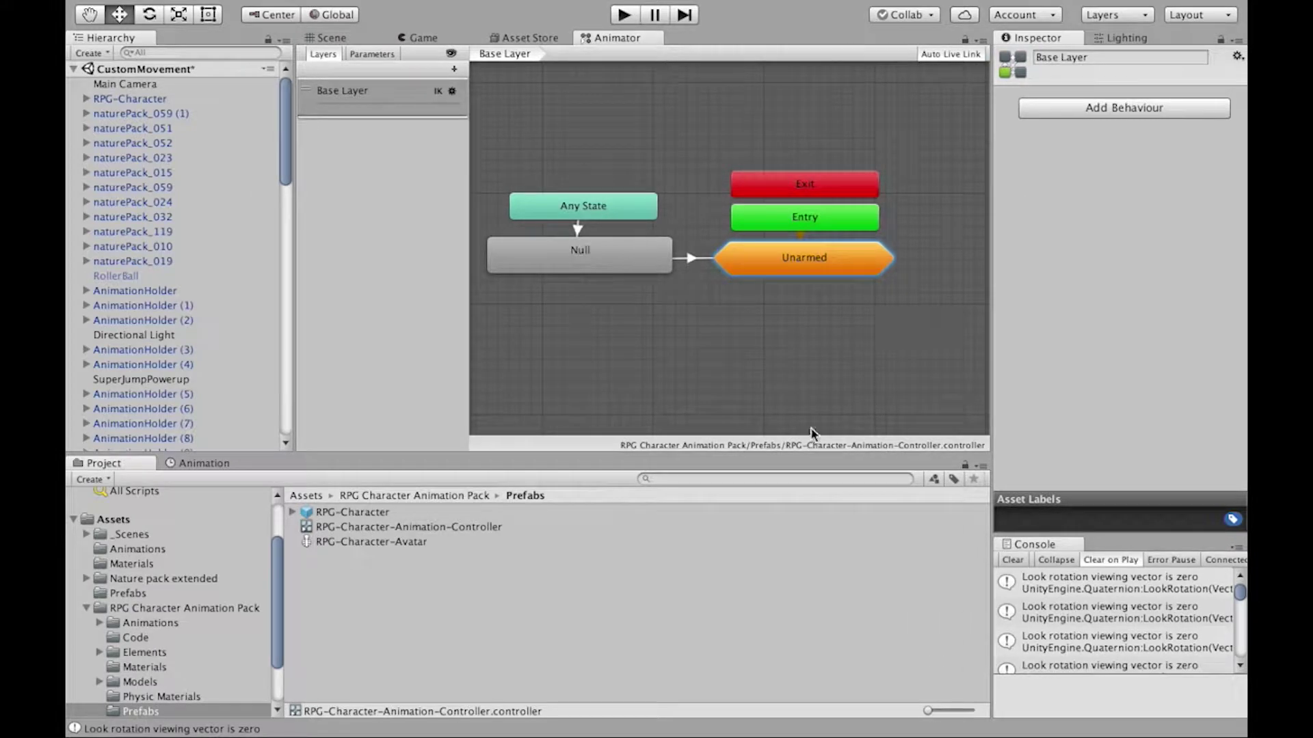
drag(796, 454, 797, 509)
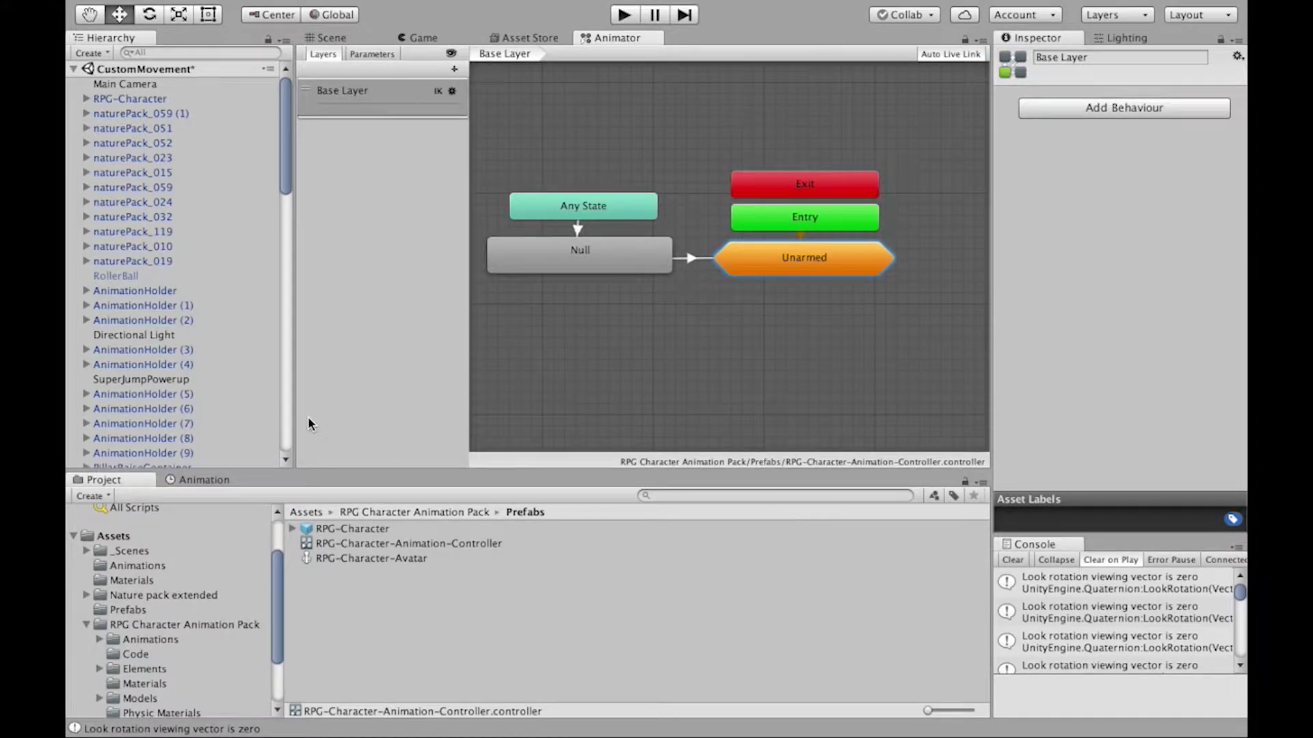
drag(293, 417, 254, 418)
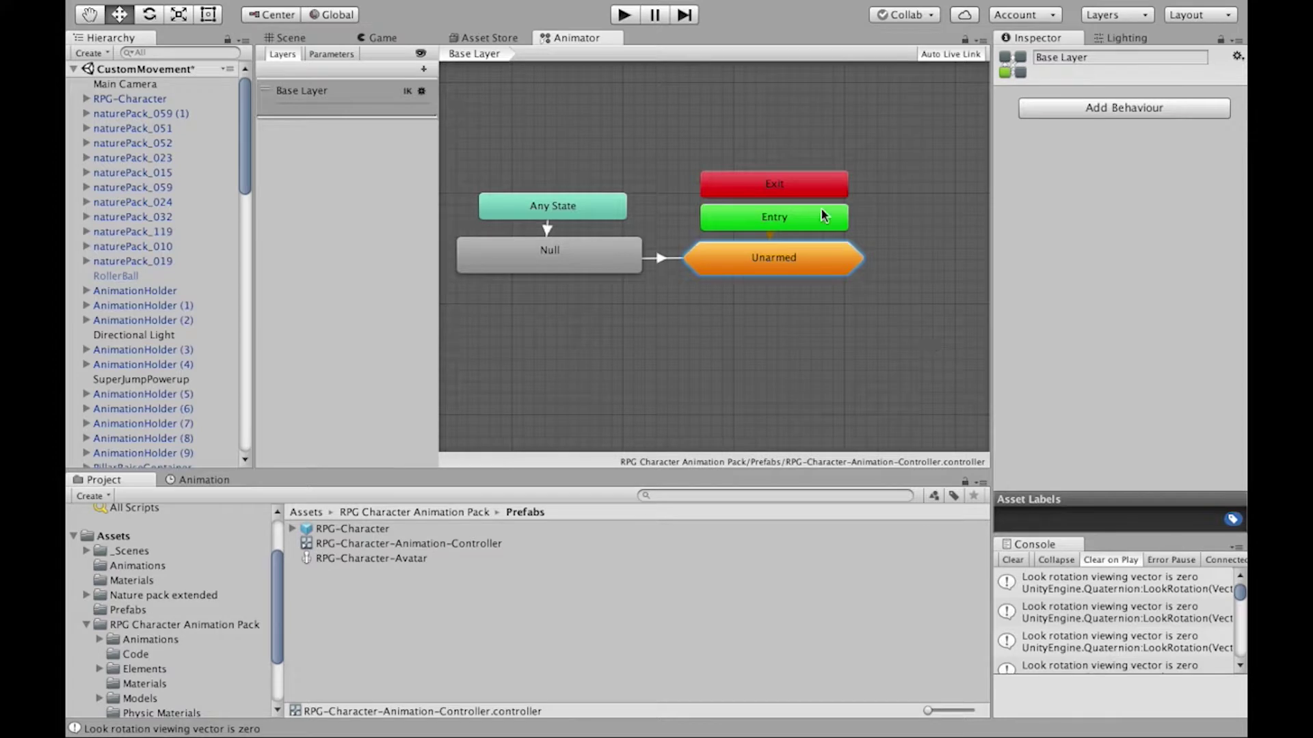
Rearrange the Base Layer graph by moving Entry below Unarmed and Any State further above Null.
drag(829, 220, 827, 386)
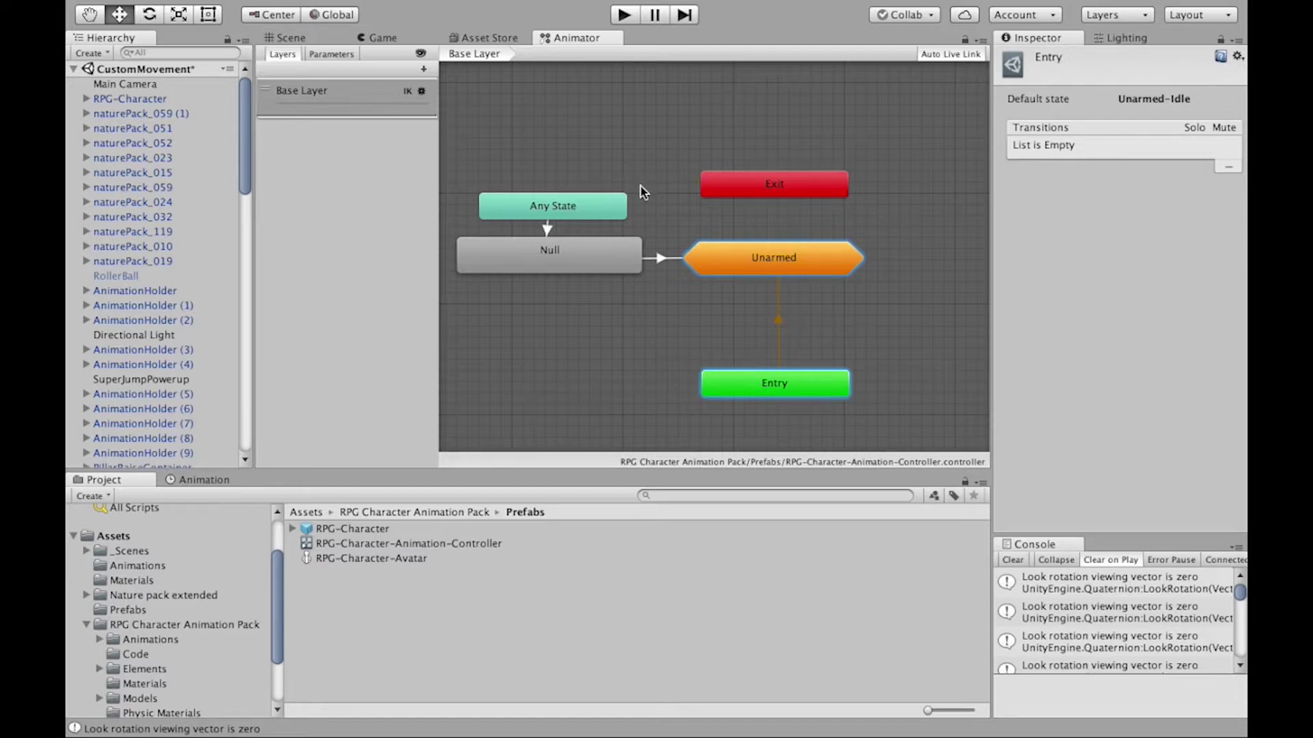
drag(567, 214, 567, 158)
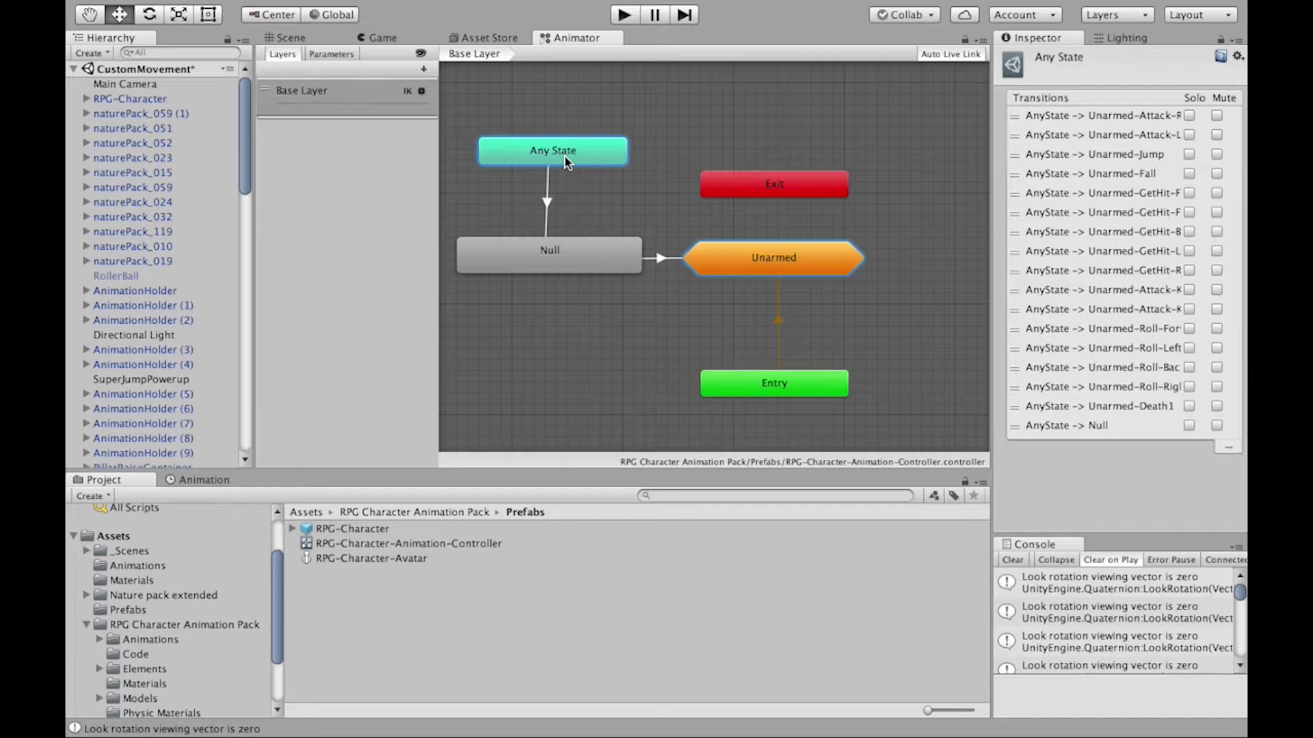
Examine the nested Unarmed, Unarmed-Movement and Unarmed-Traversal state machines and return to the Base Layer.
double_click(781, 257)
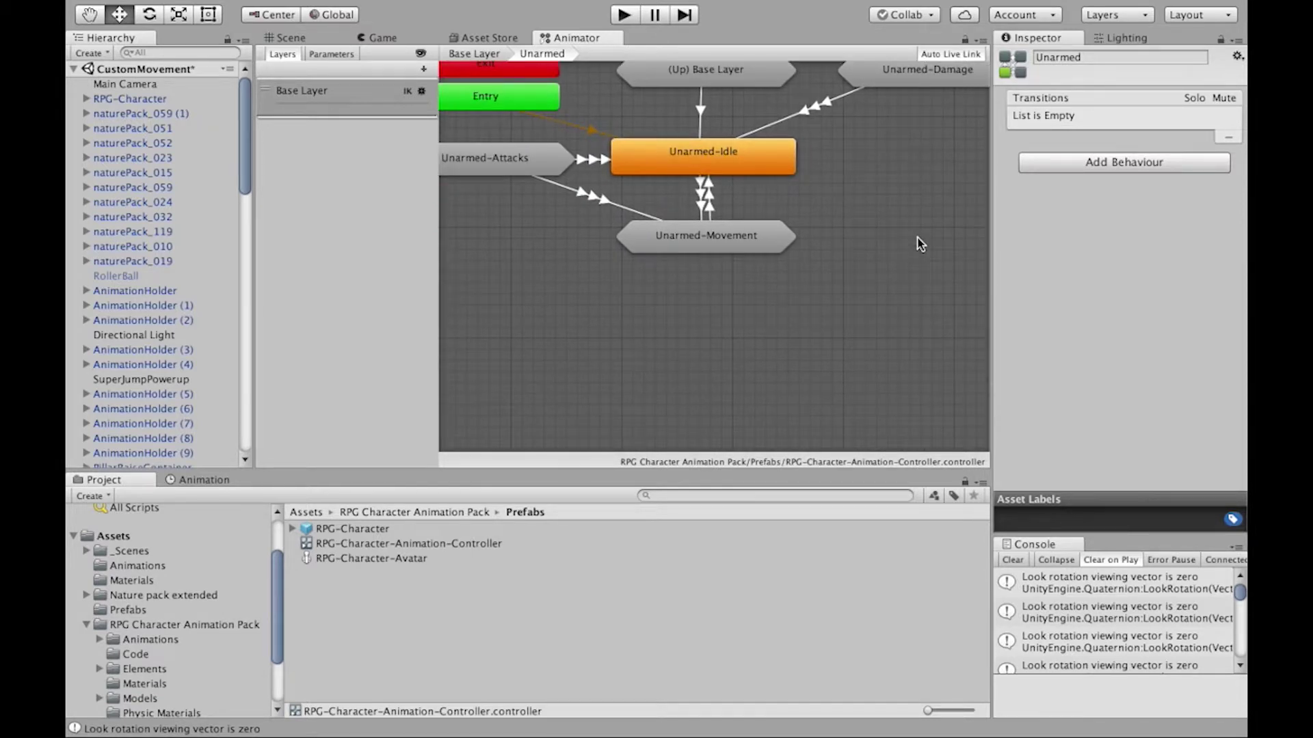
double_click(768, 240)
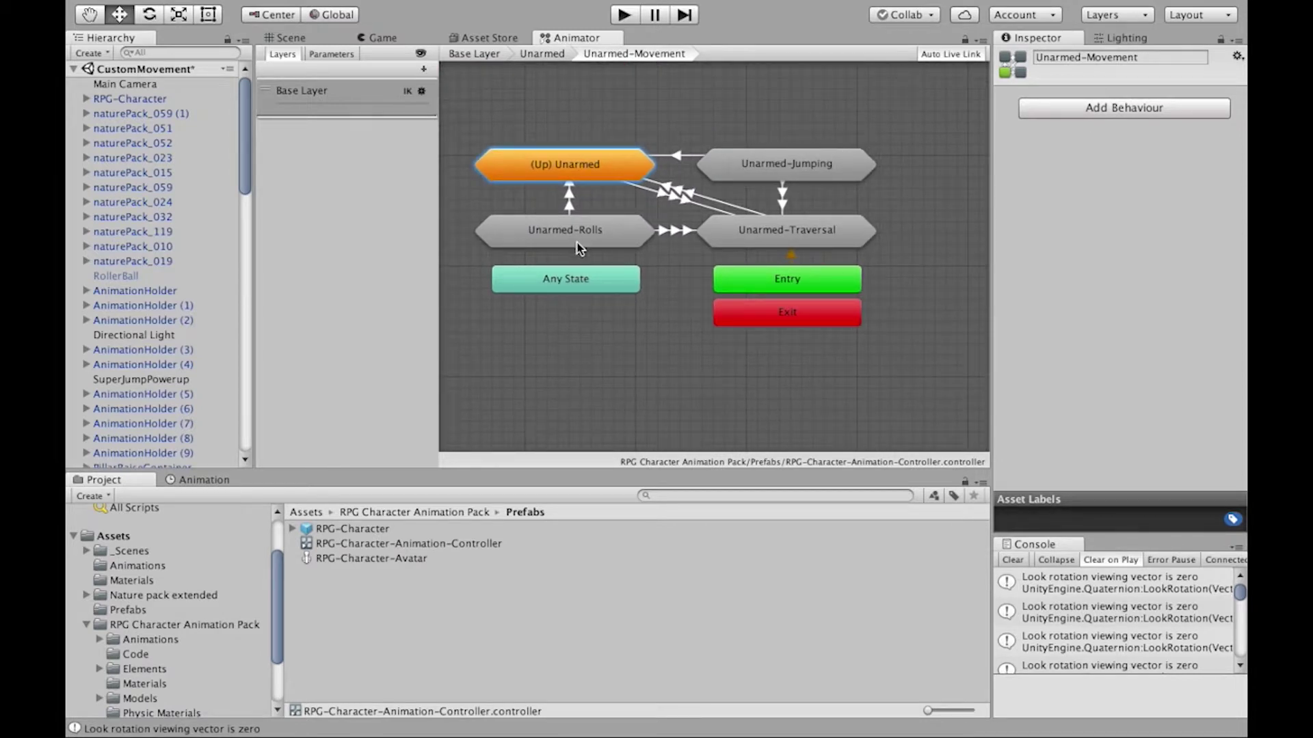
double_click(844, 227)
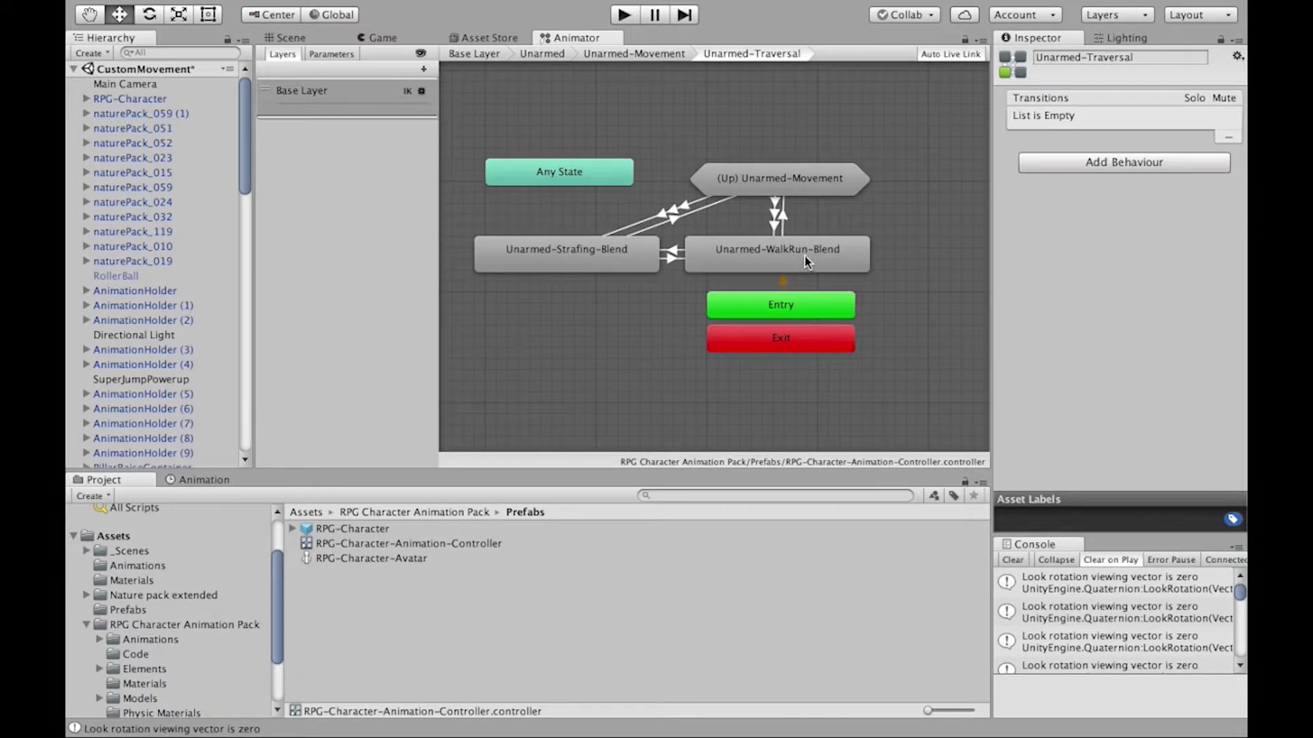
click(474, 55)
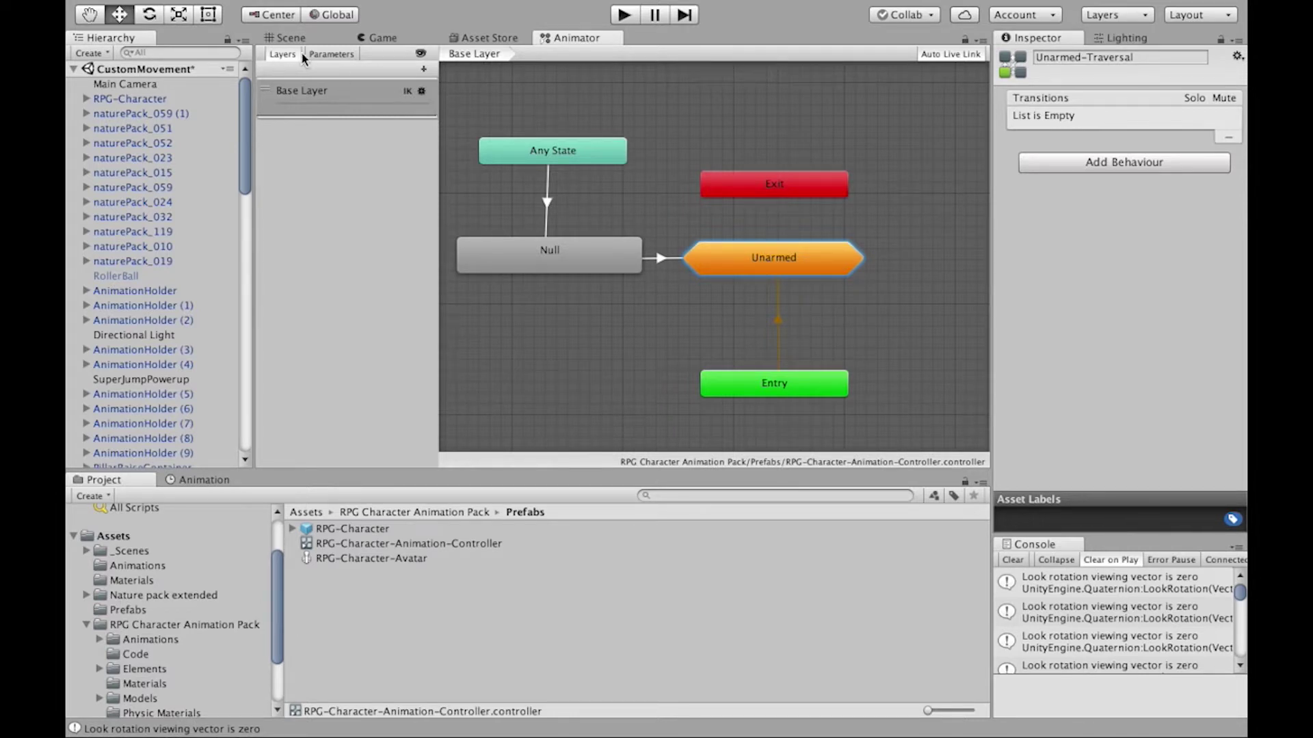
Review the animation controller's complete list of parameters, from Moving down to the BlockGetHit triggers.
click(343, 53)
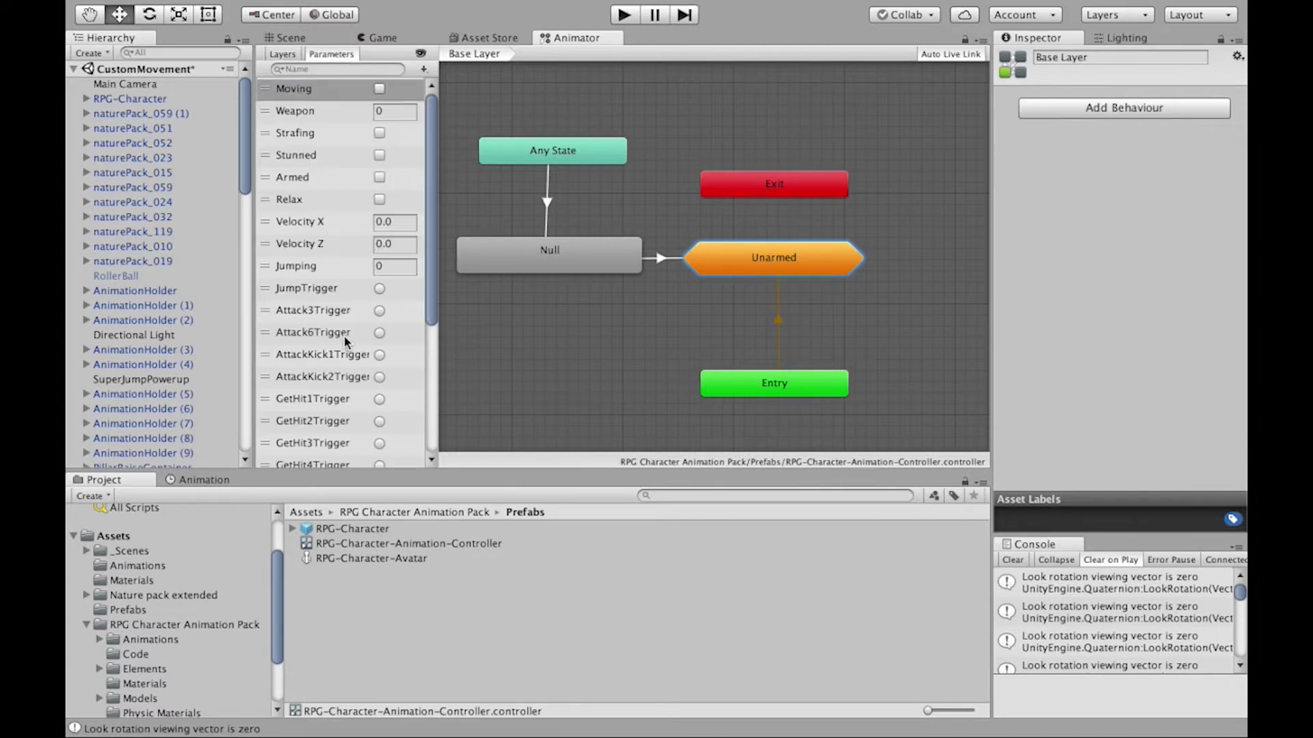
scroll(344, 335, down, 5)
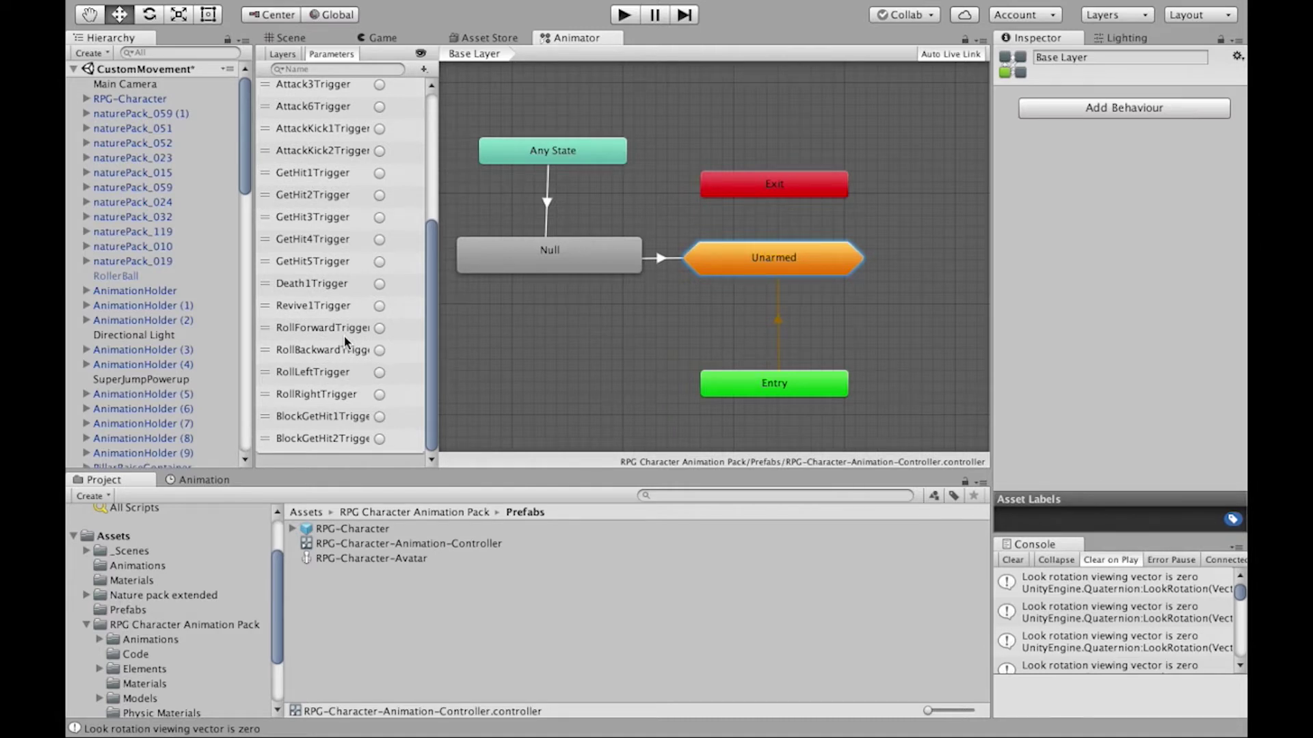
scroll(345, 340, up, 5)
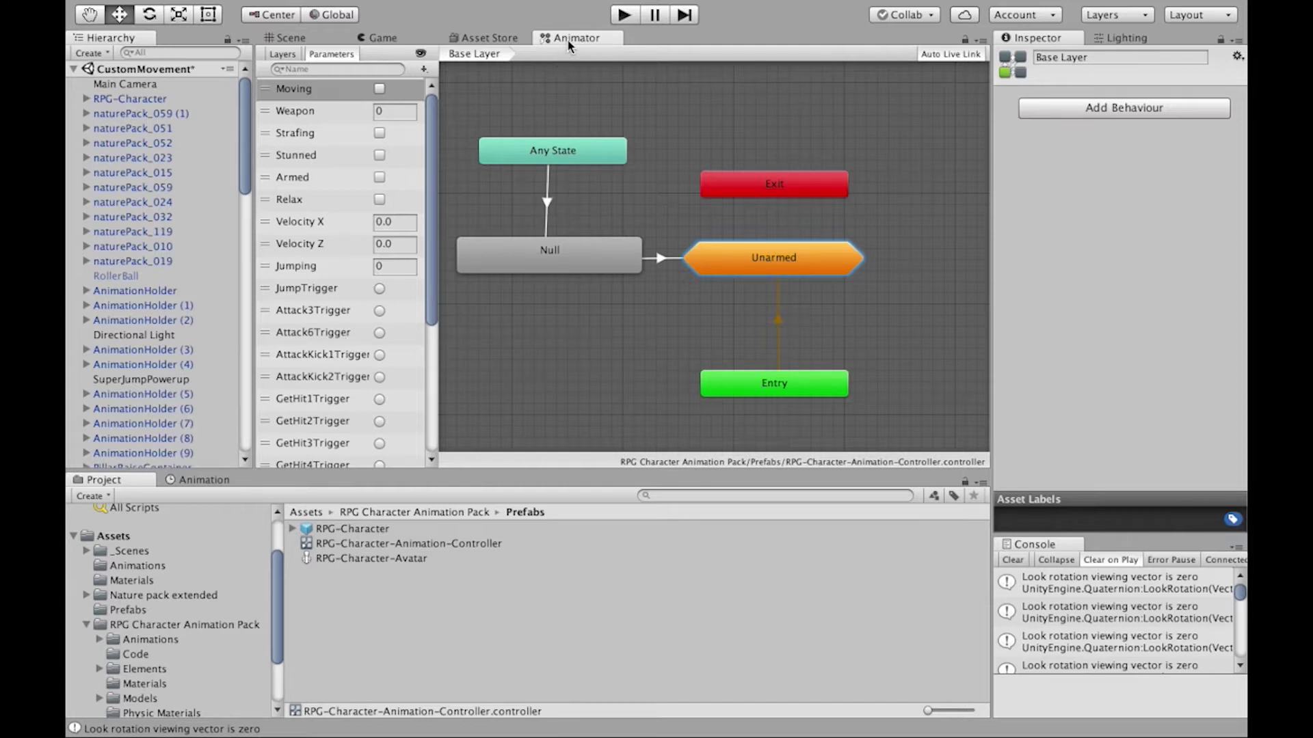
Dock the Animator beside the Project and Animation views below the scene, and frame all its states.
drag(577, 44, 682, 392)
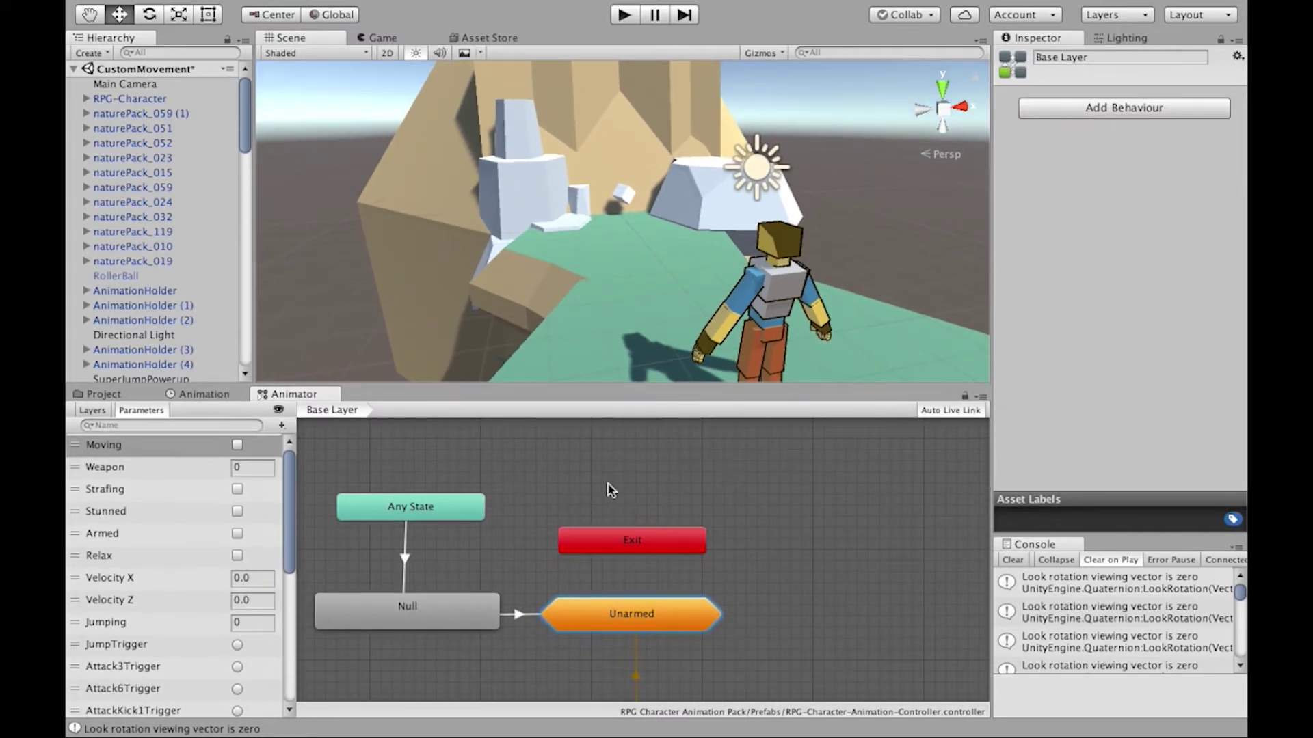
key(a)
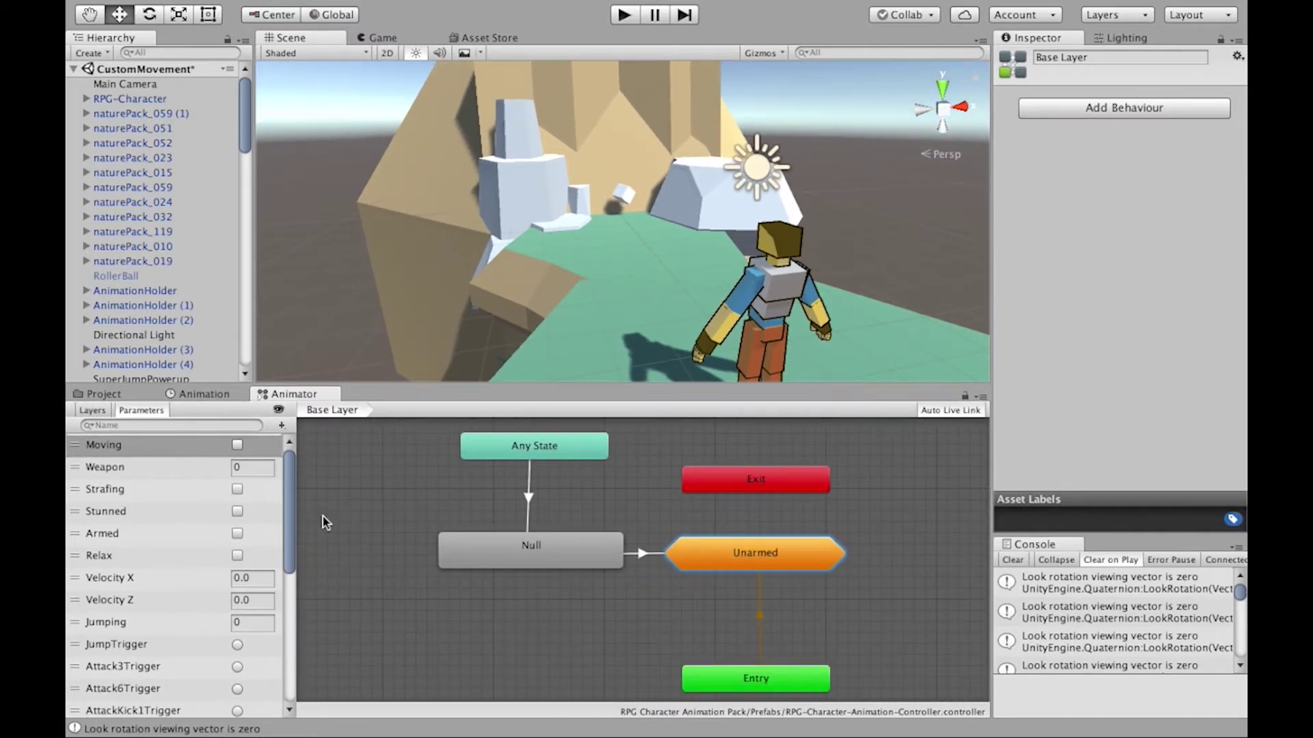
Run the scene in the Game view with the RPG-Character selected for live state monitoring.
click(369, 37)
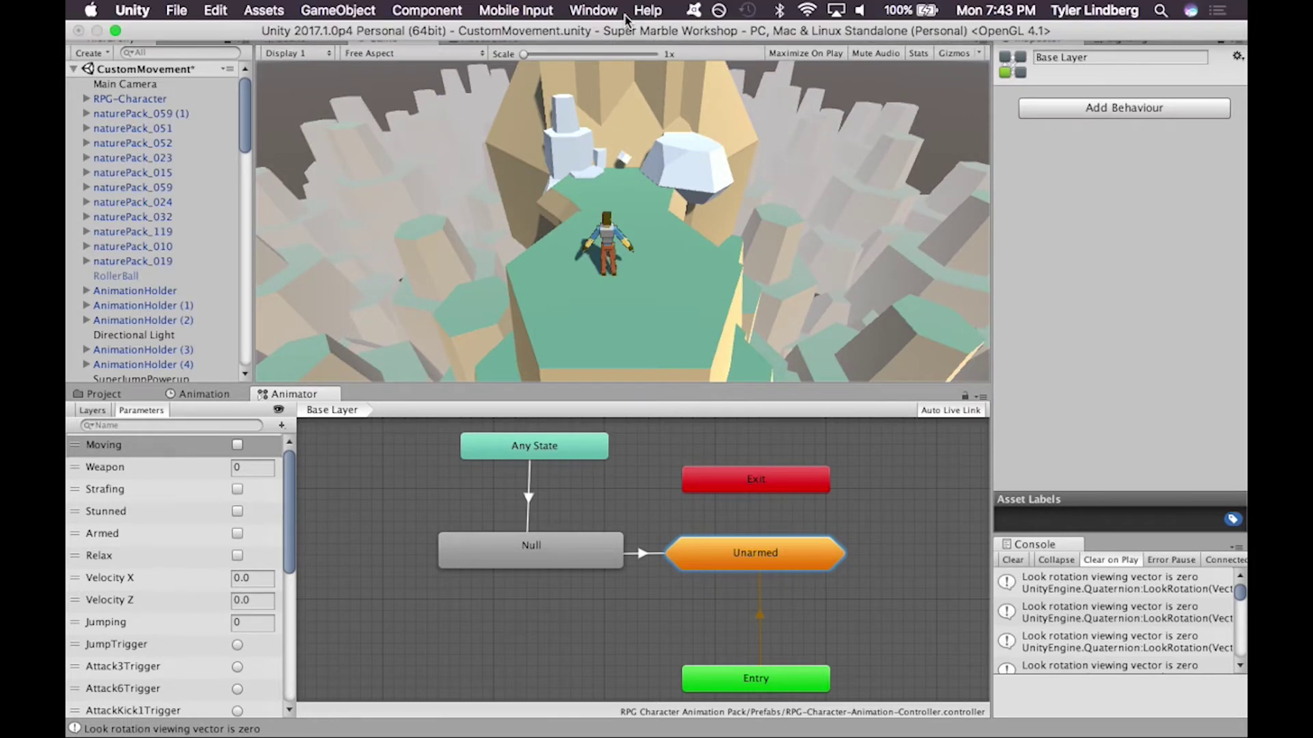
click(593, 10)
click(499, 108)
key(super+p)
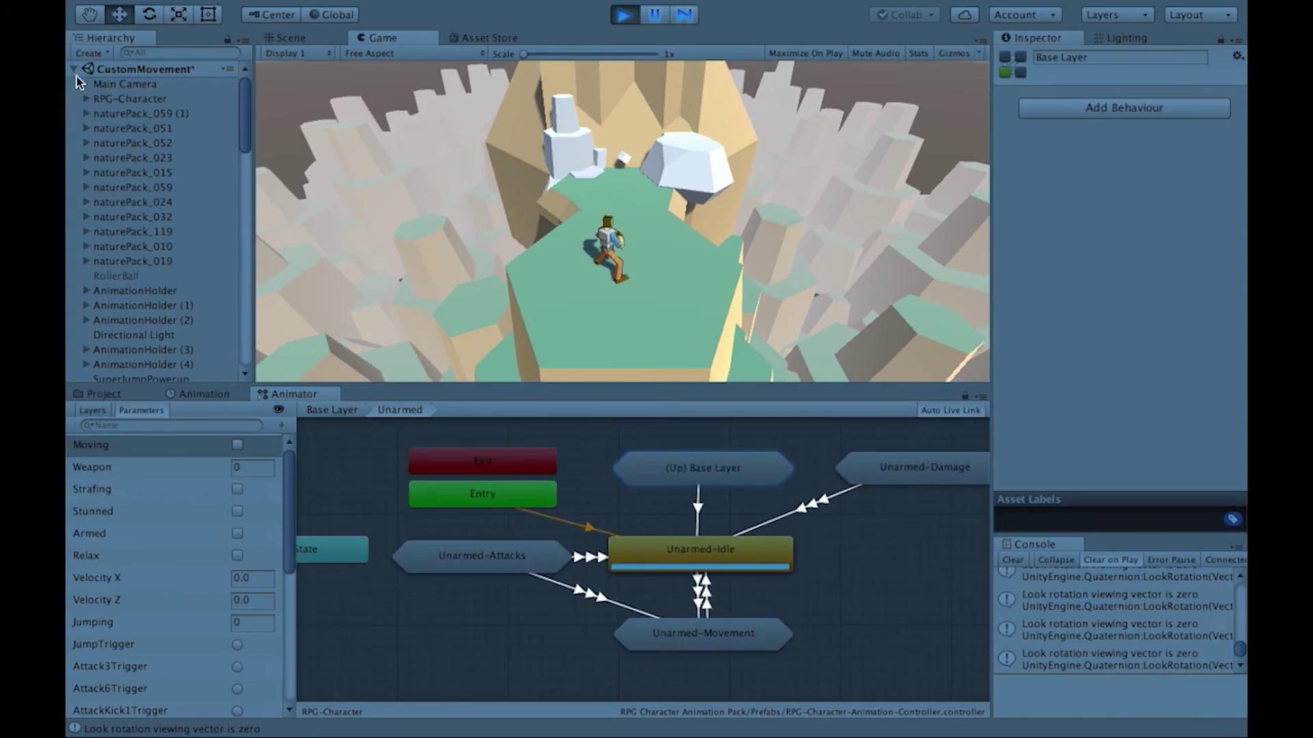
click(143, 100)
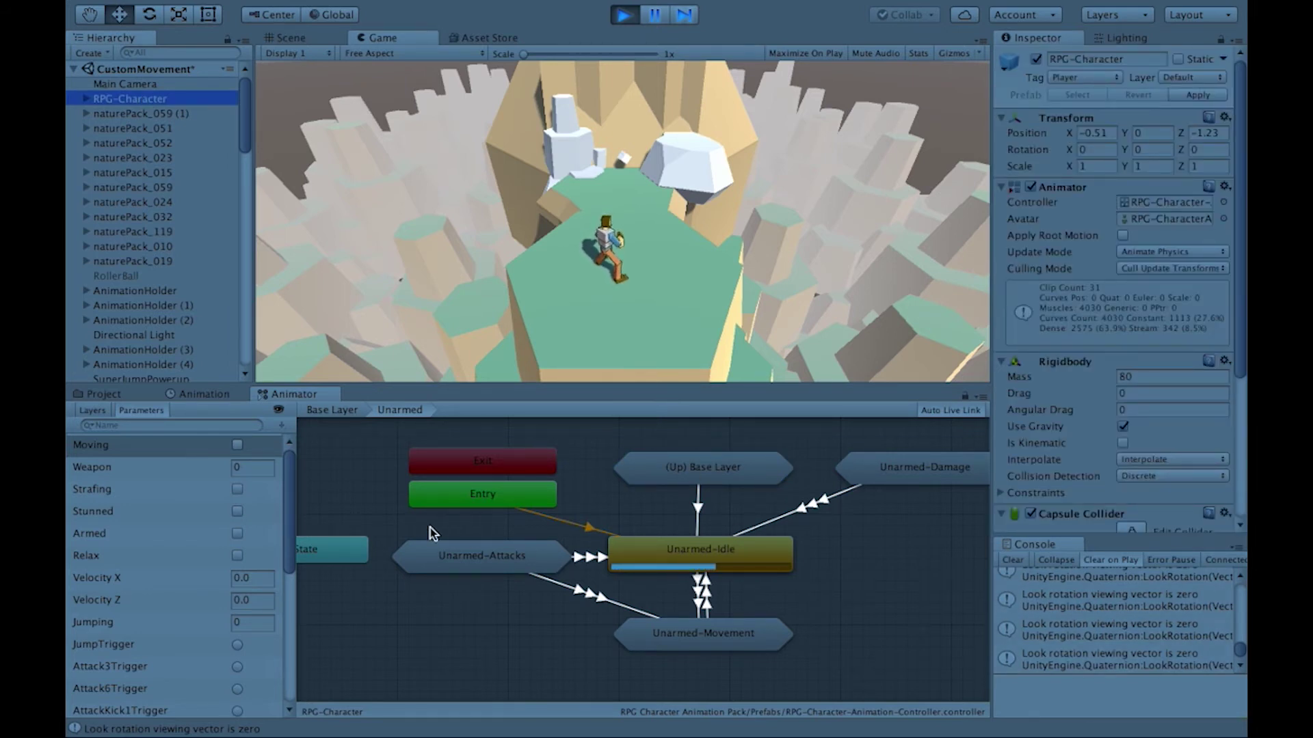
Test the Moving parameter alone and in combination with Strafing, switching both off again.
click(237, 445)
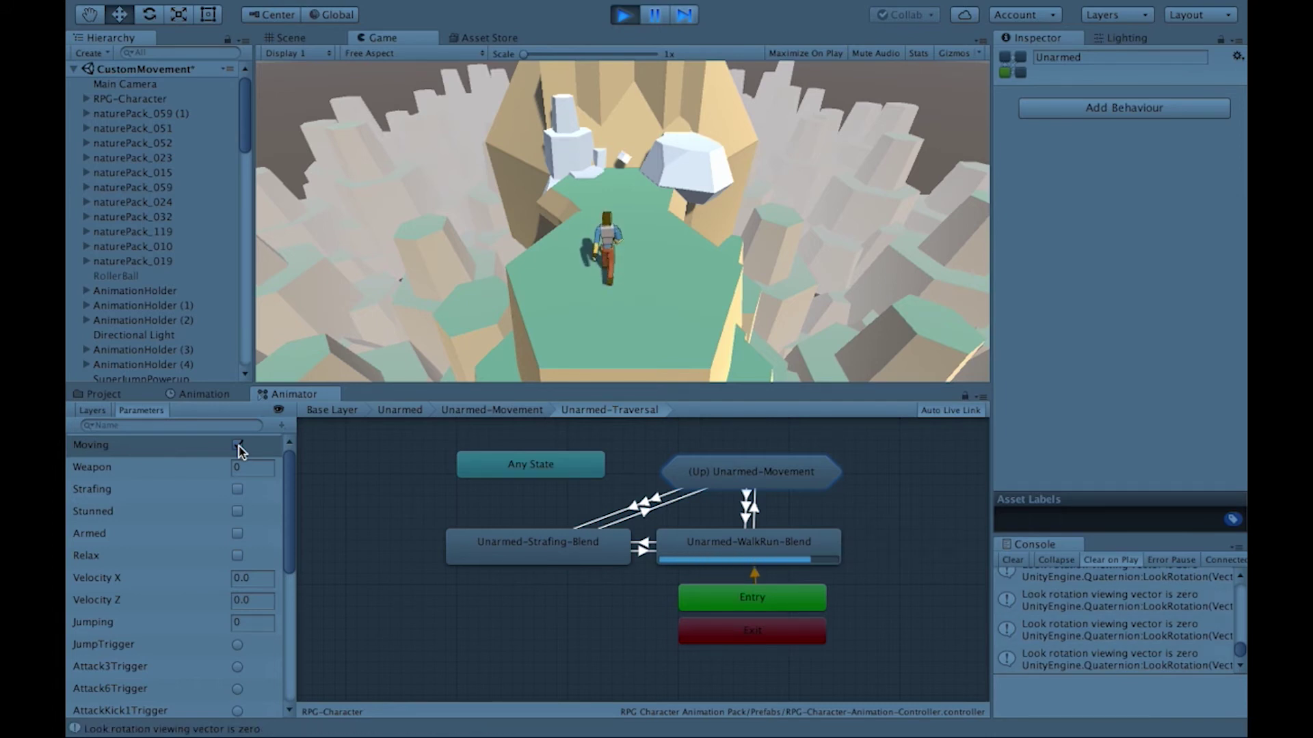
click(237, 445)
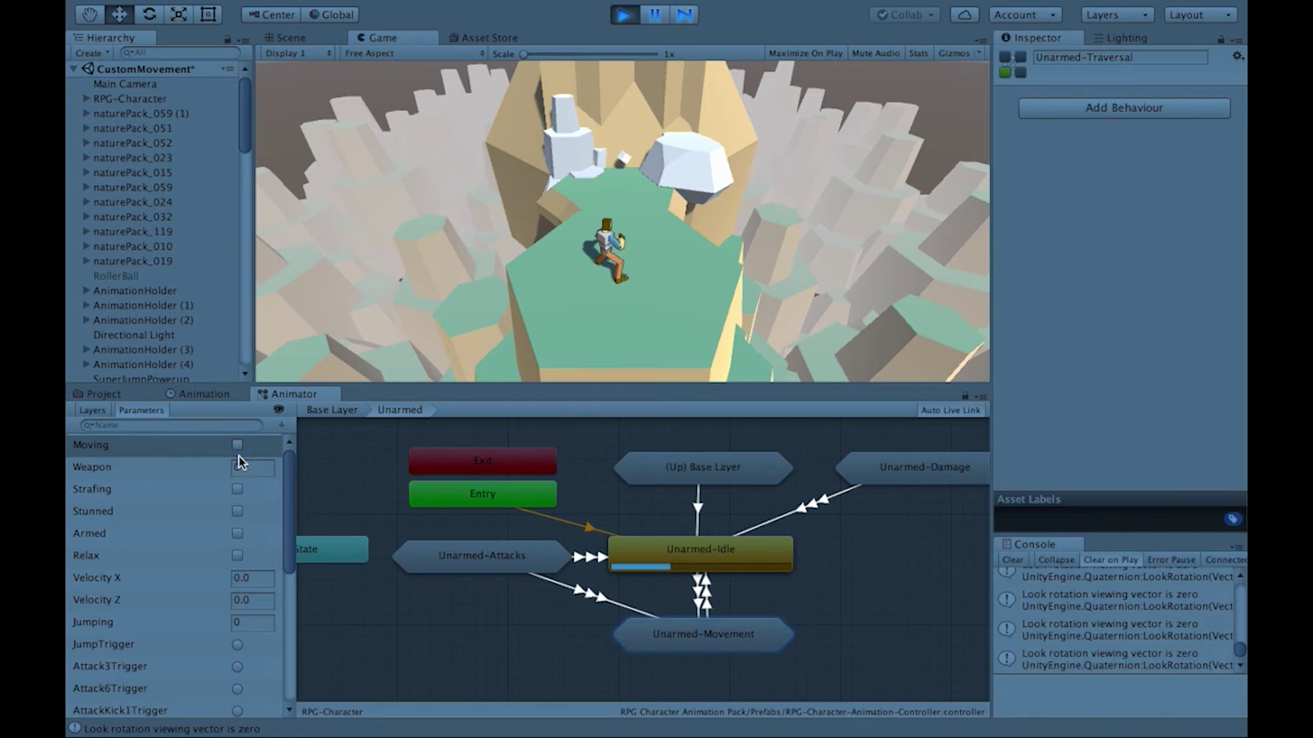
click(237, 489)
click(237, 445)
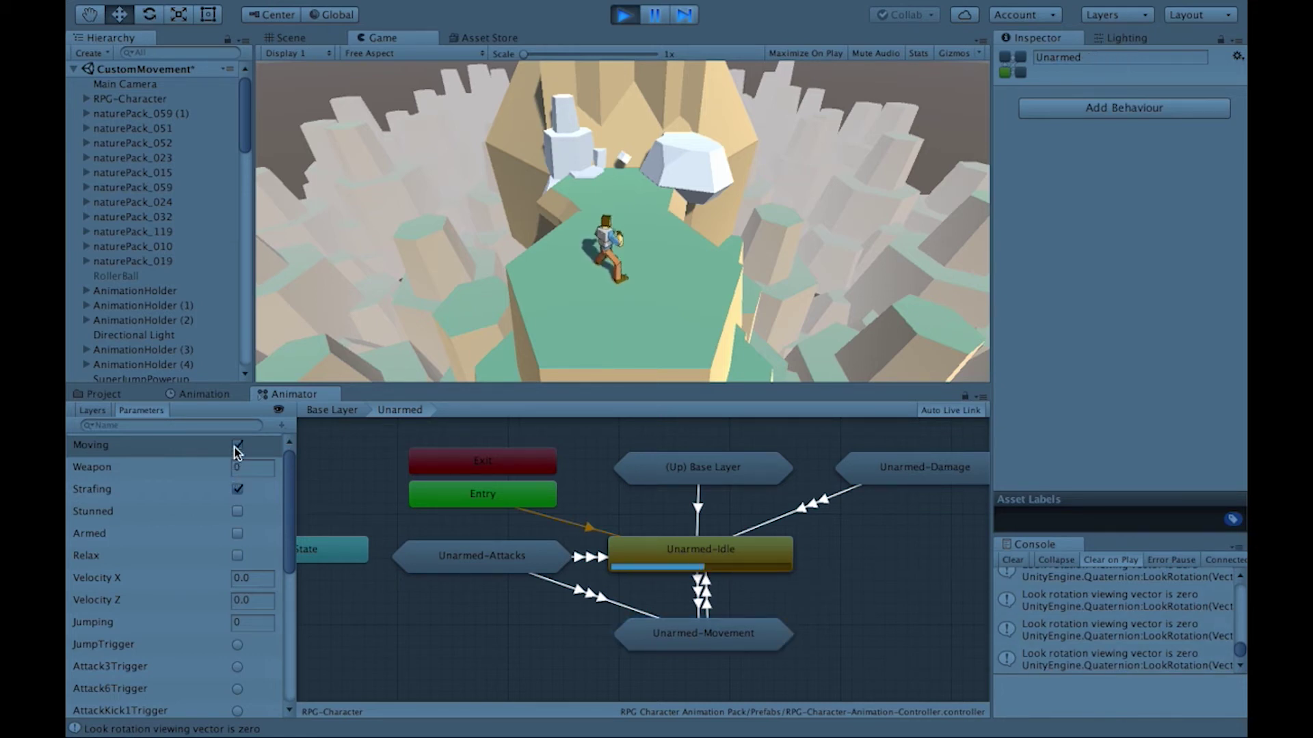
click(237, 445)
click(237, 489)
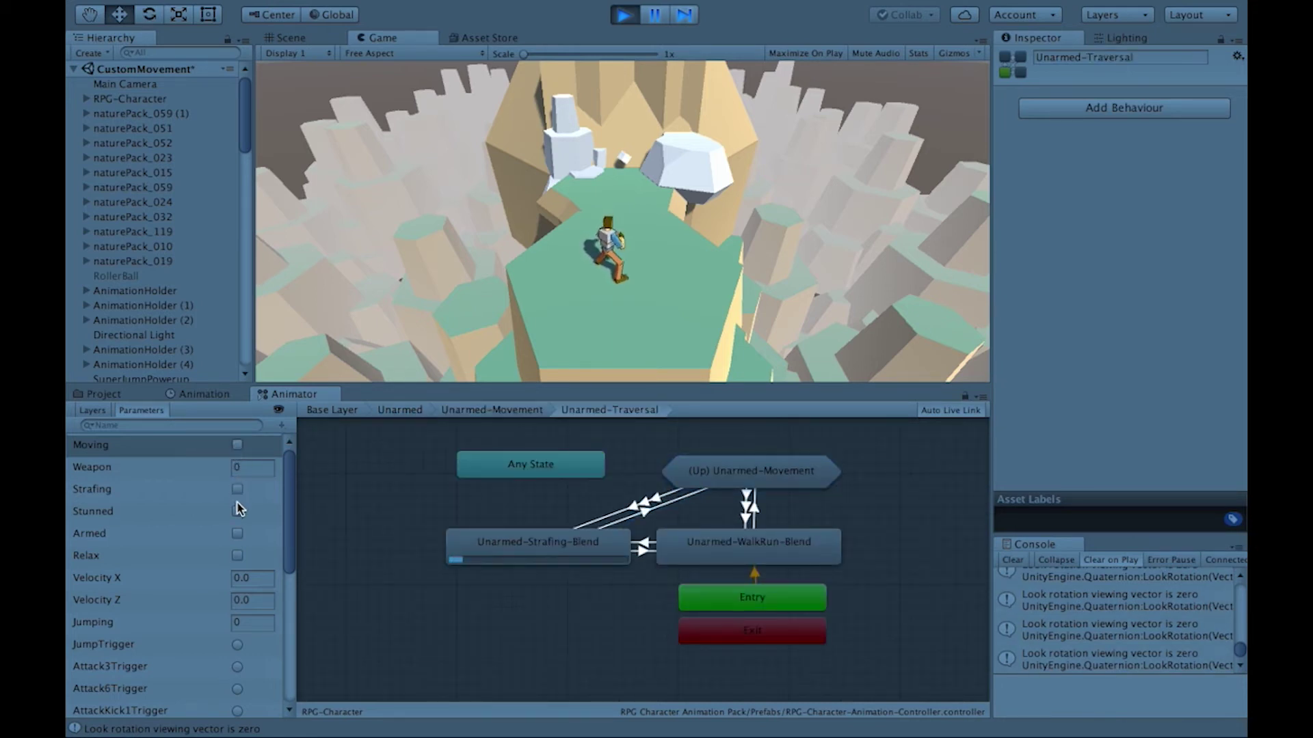
Test the Stunned parameter, and Relax in combination with Moving, switching each one off again.
click(237, 511)
click(237, 511)
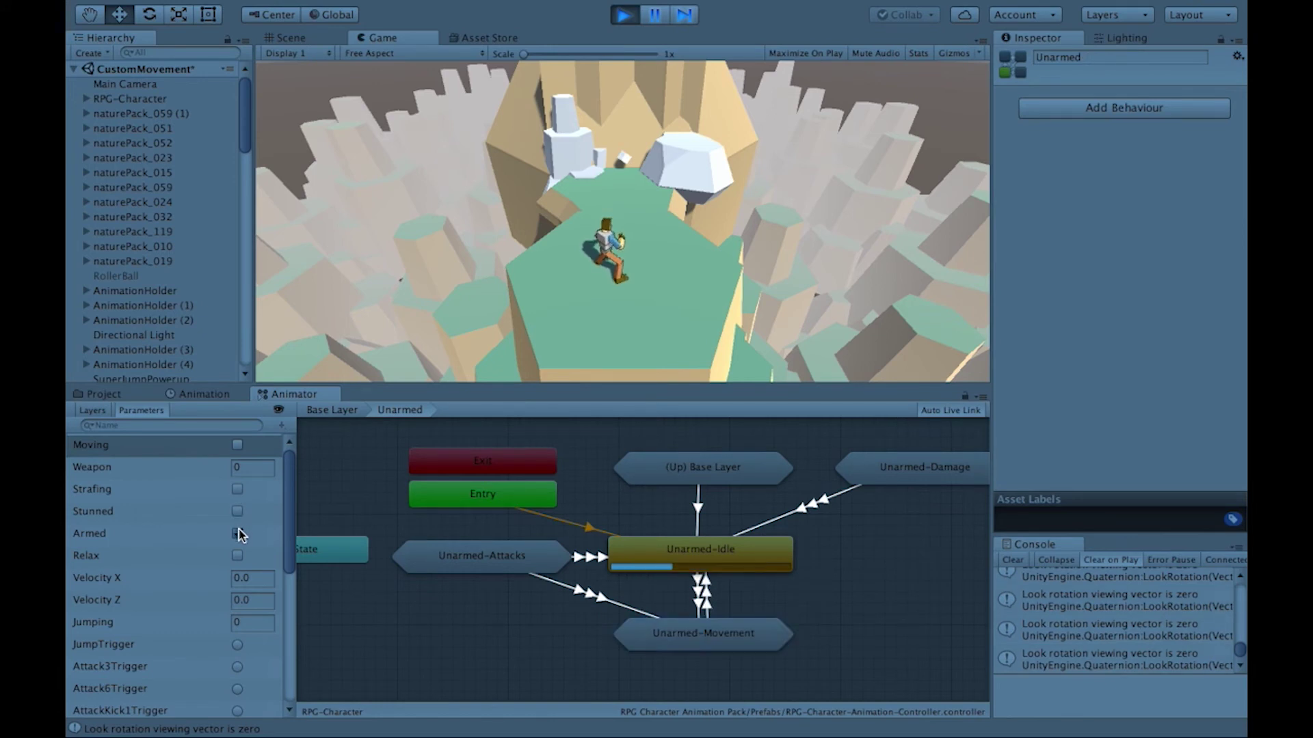
click(237, 555)
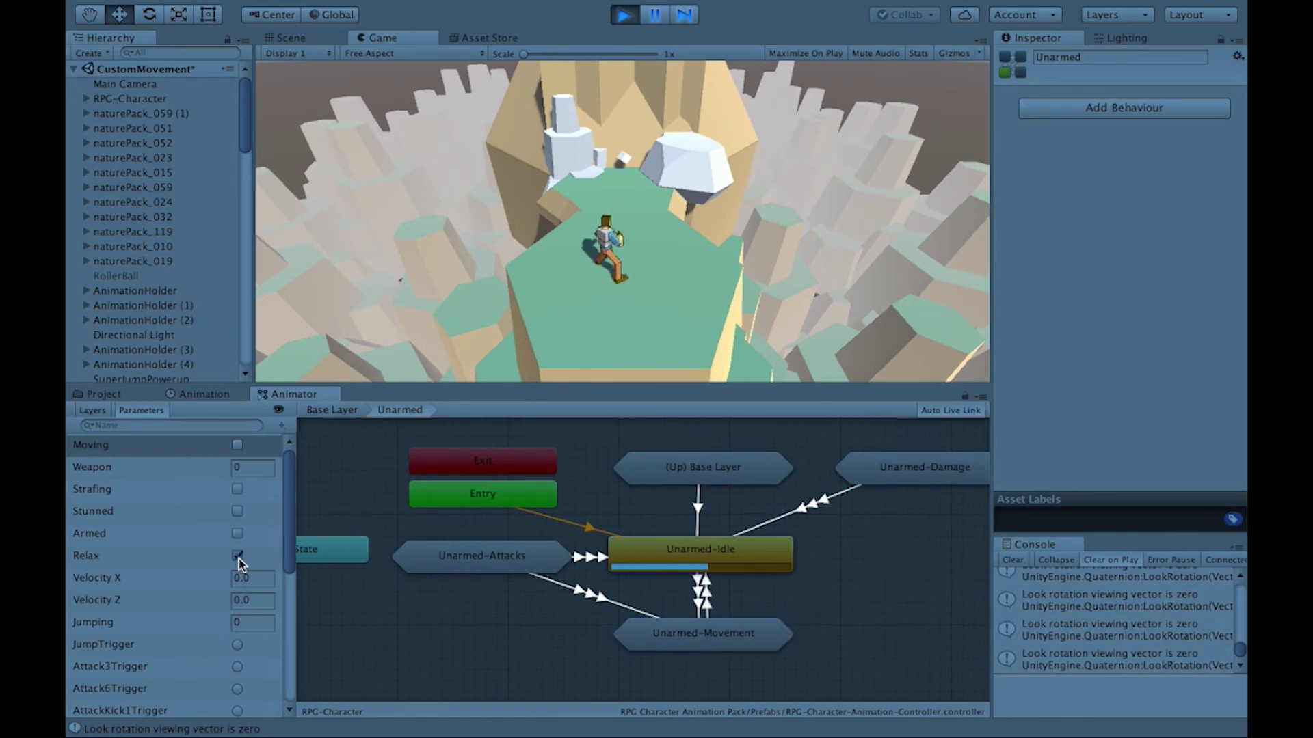
click(237, 445)
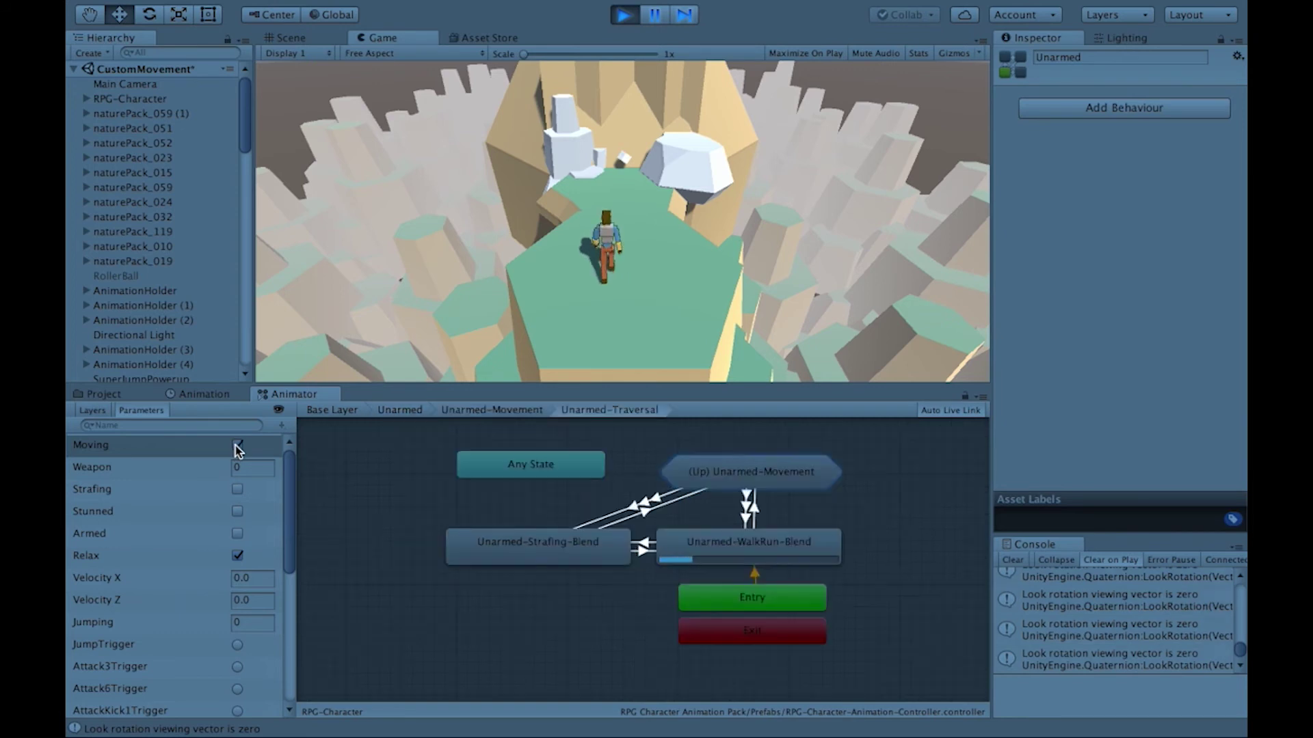
click(237, 445)
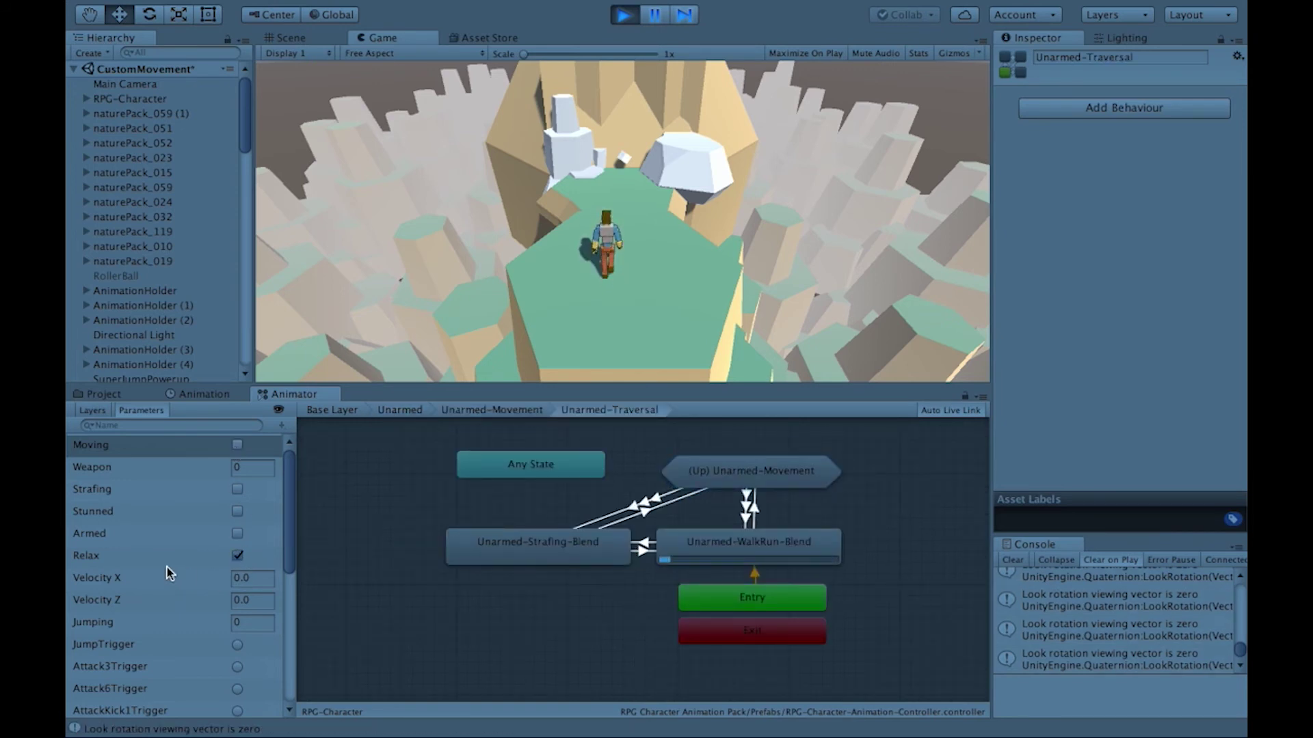
click(247, 580)
click(238, 555)
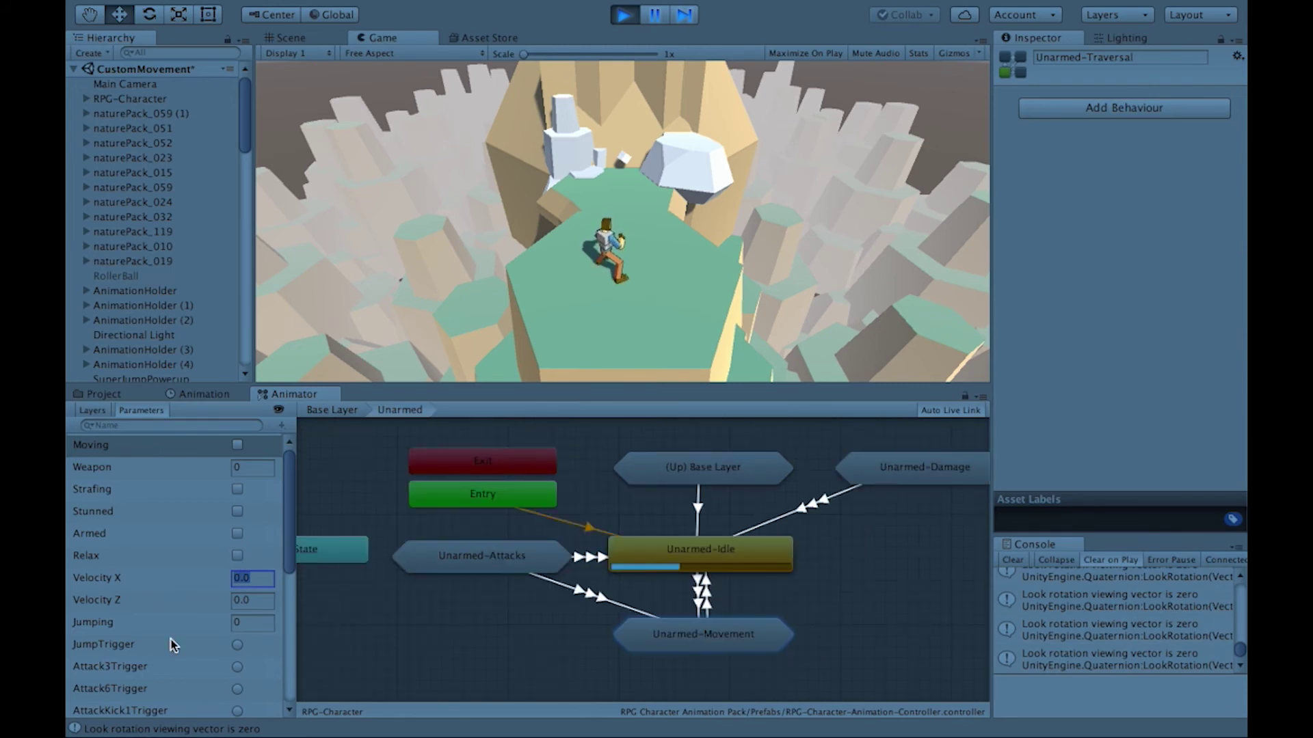
Fire JumpTrigger and switch Moving on and off to check the character's animation transitions.
click(237, 645)
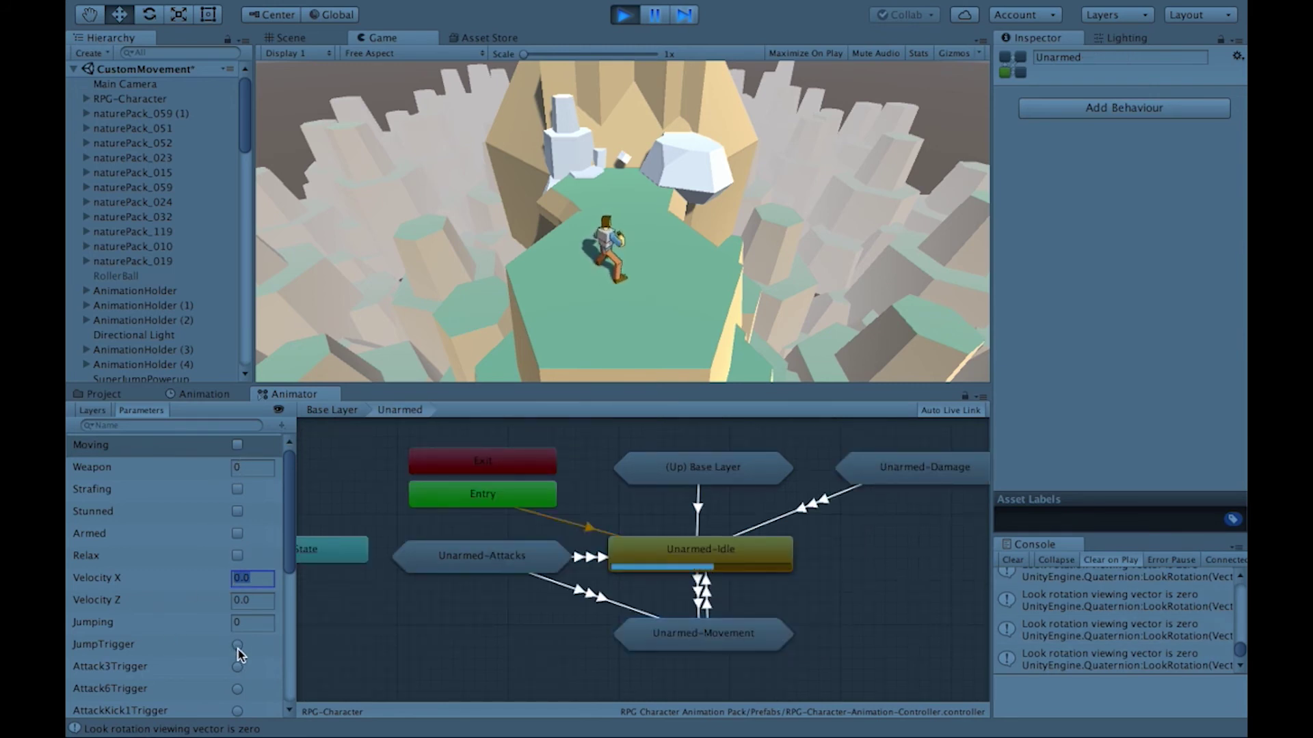
click(237, 646)
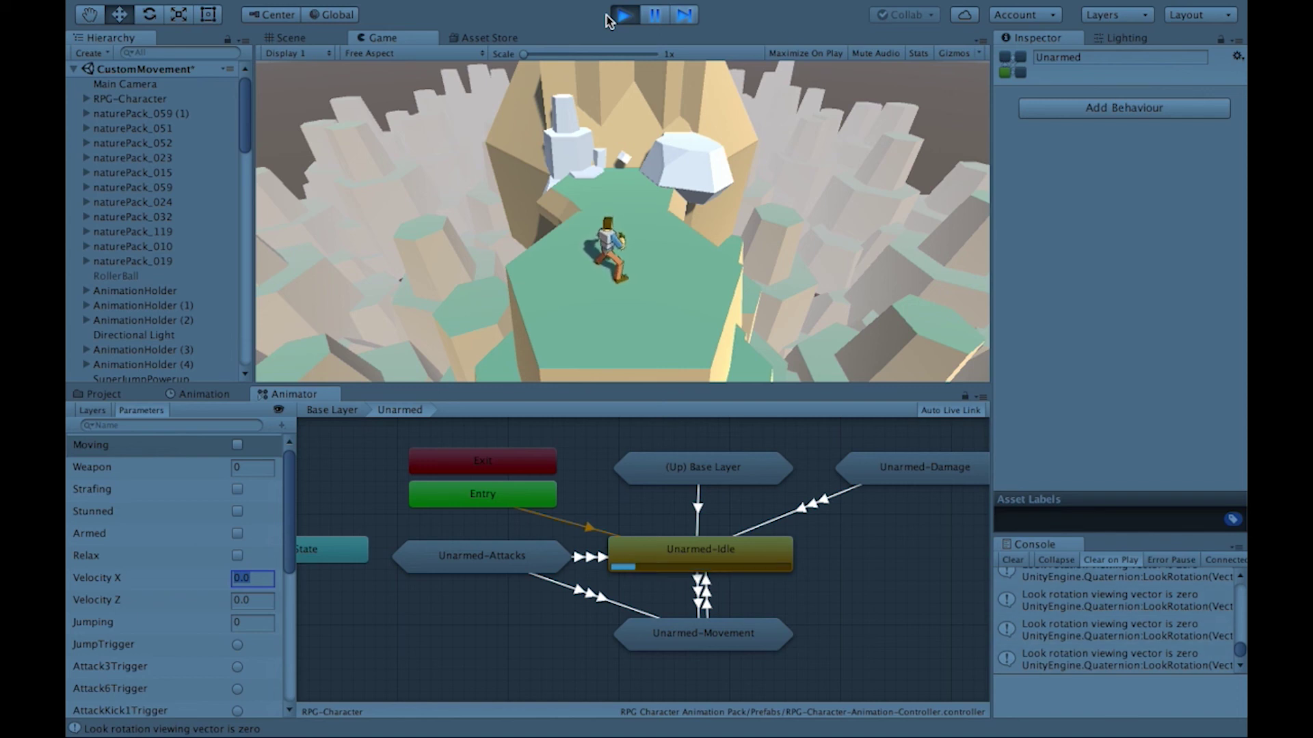
click(236, 448)
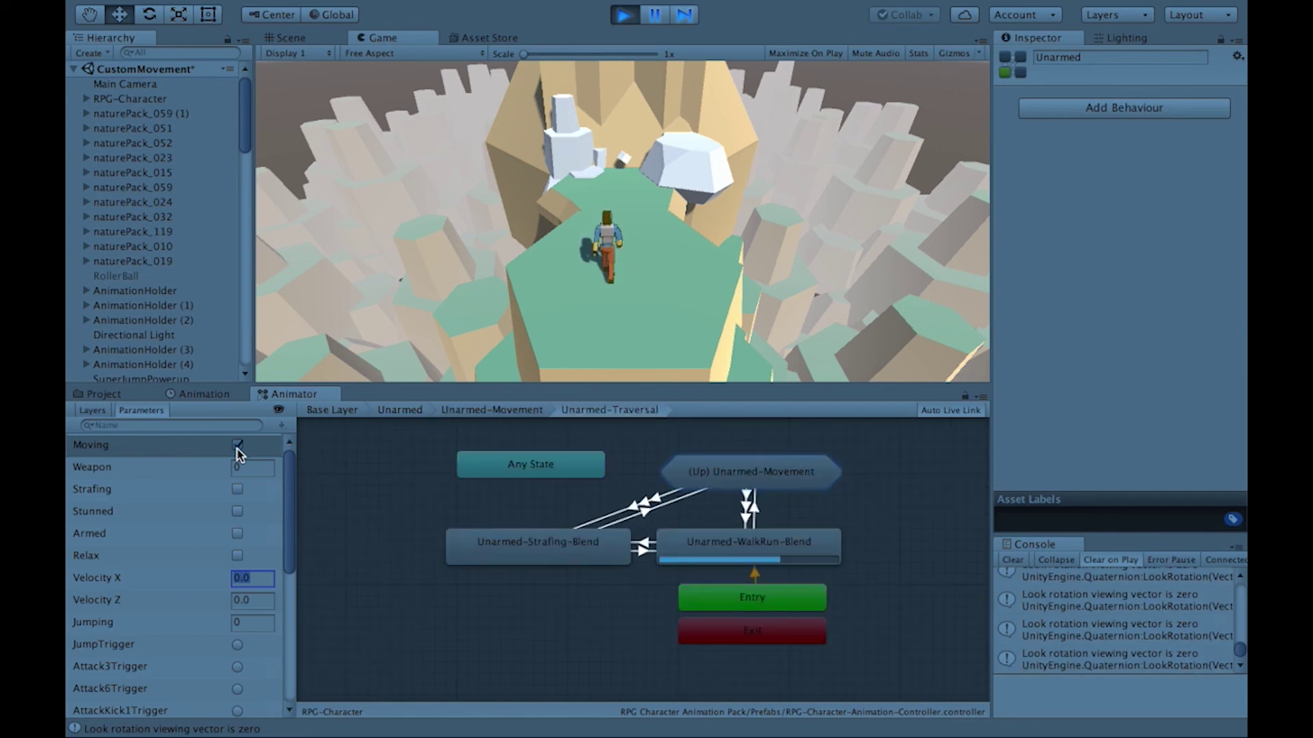
click(237, 447)
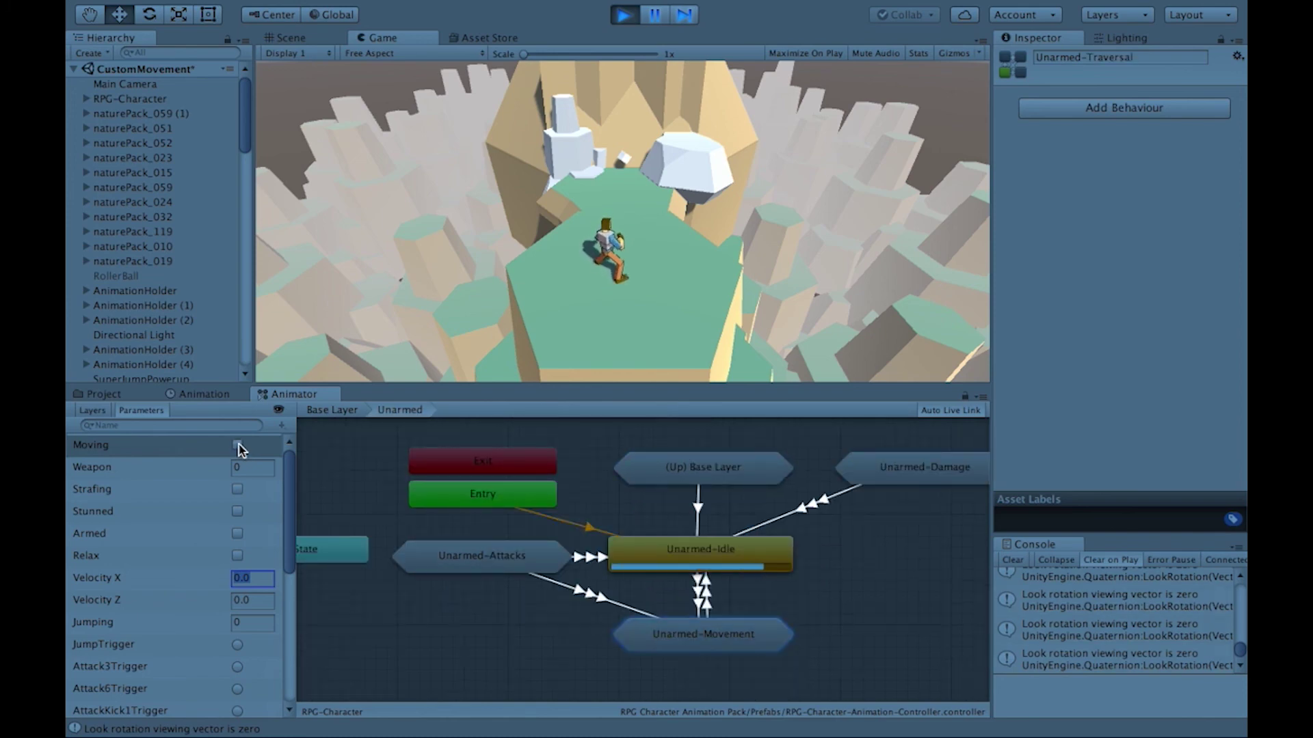